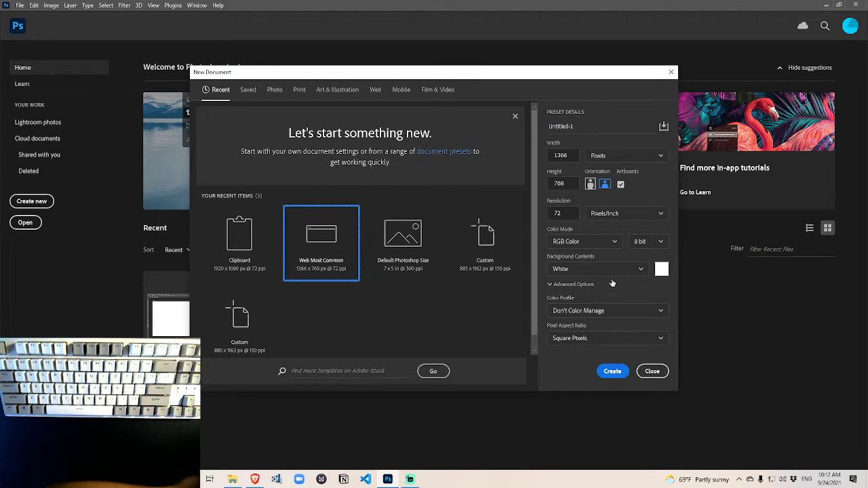
Create a 1366 x 768 px, 72 ppi RGB document with a white background and the Don't Color Manage profile
left_click(569, 155)
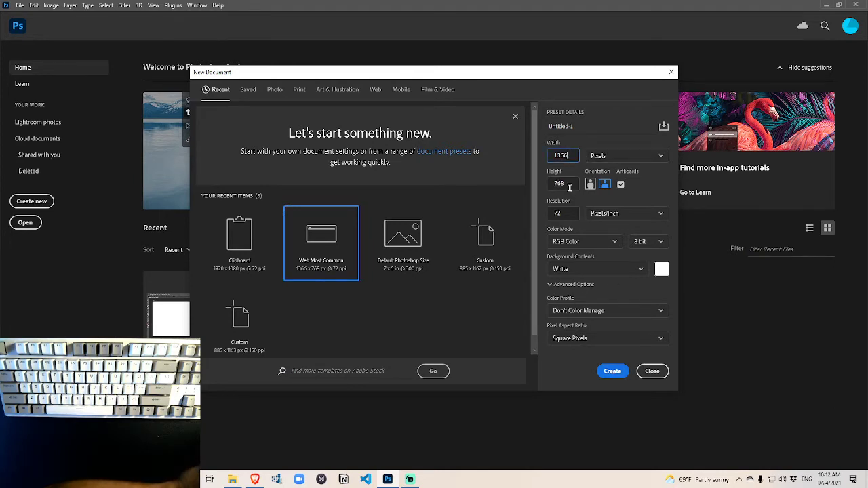
left_click(568, 184)
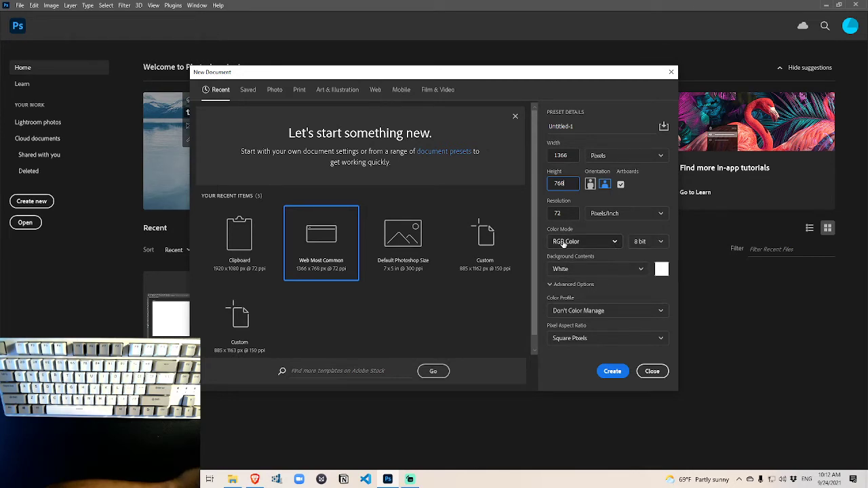
left_click(608, 244)
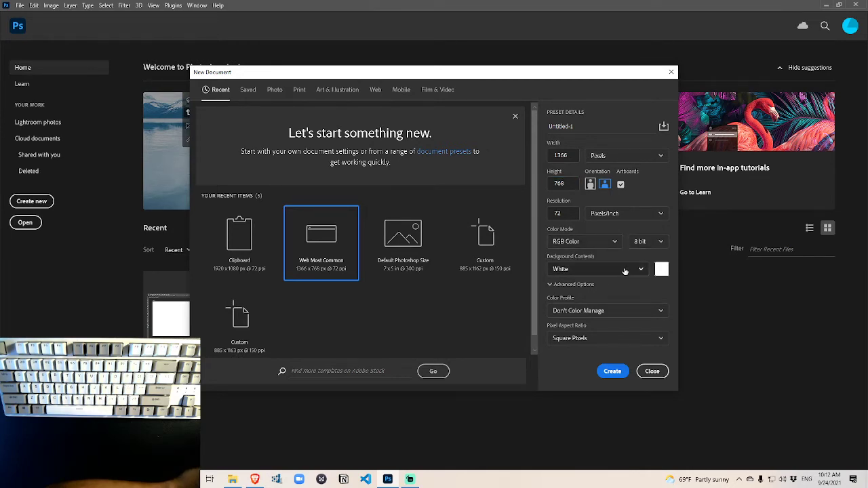
left_click(623, 311)
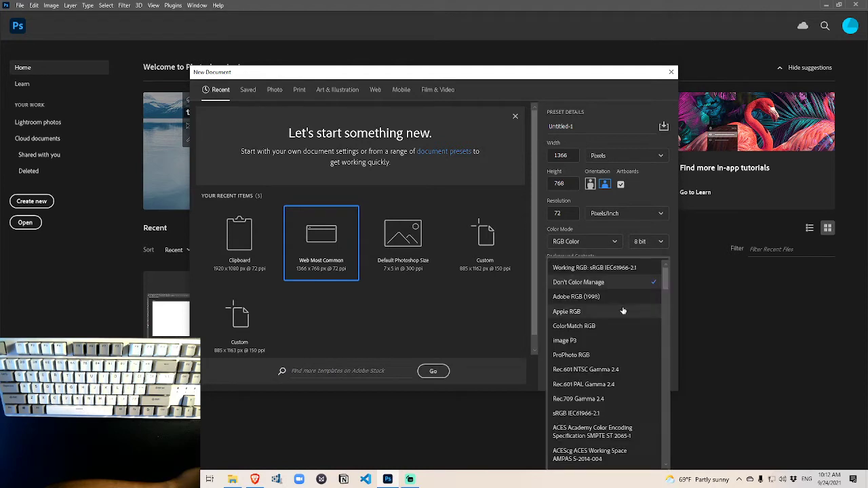
left_click(674, 329)
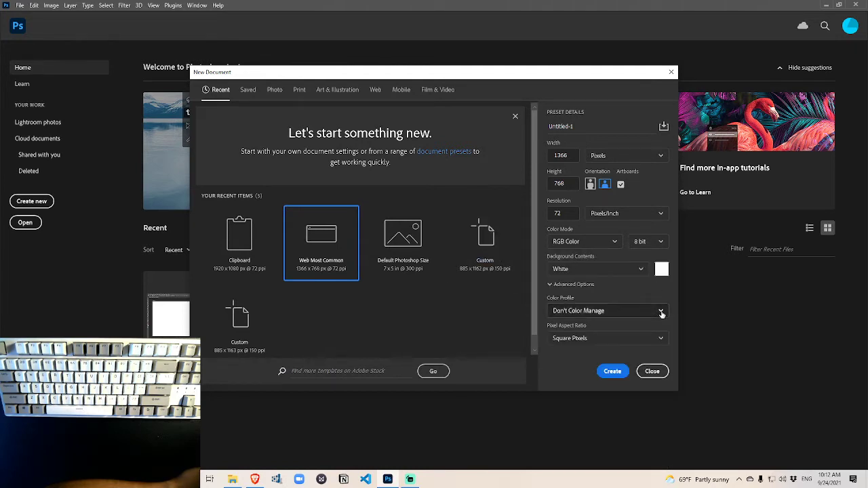
left_click(612, 372)
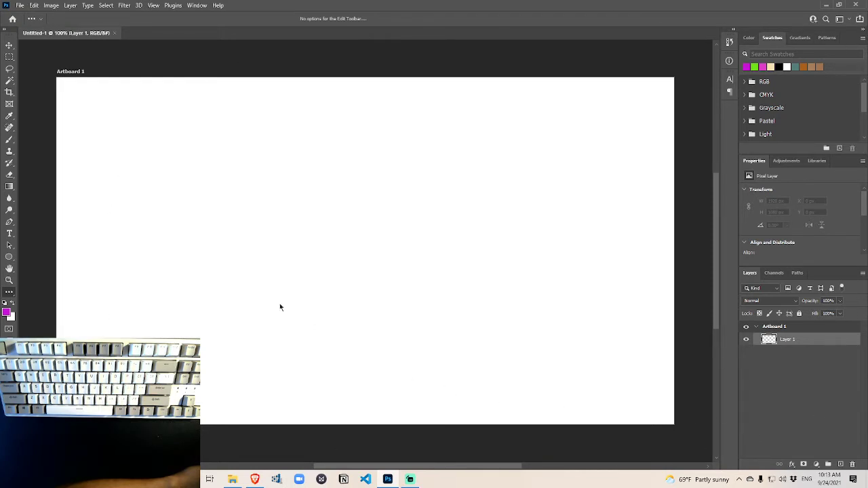
Look over the available workspace layouts and the color picker, and return to the swatches
left_click(196, 5)
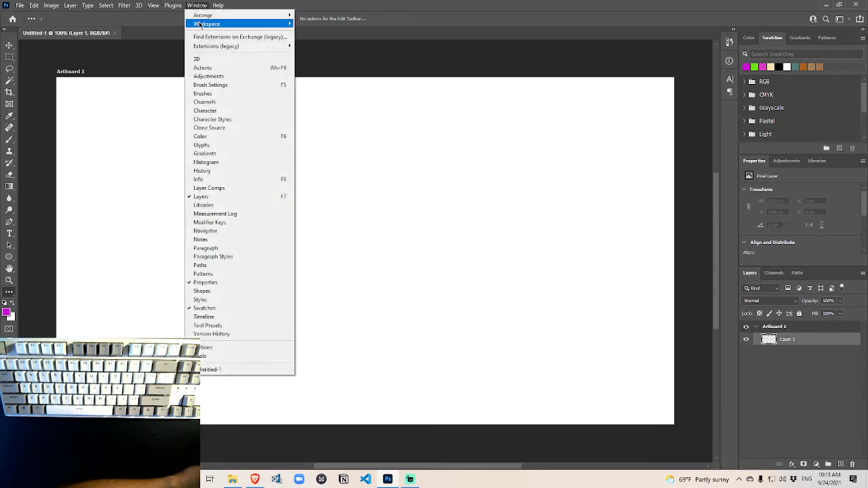
mouse_move(199, 24)
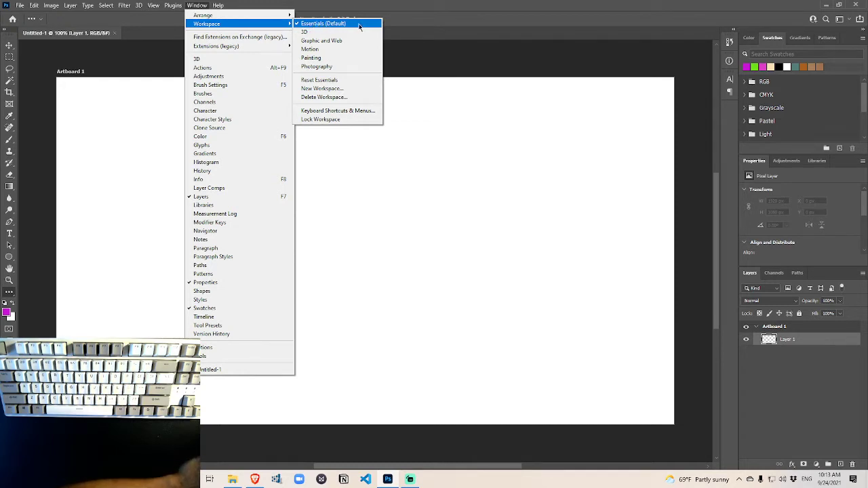
left_click(398, 24)
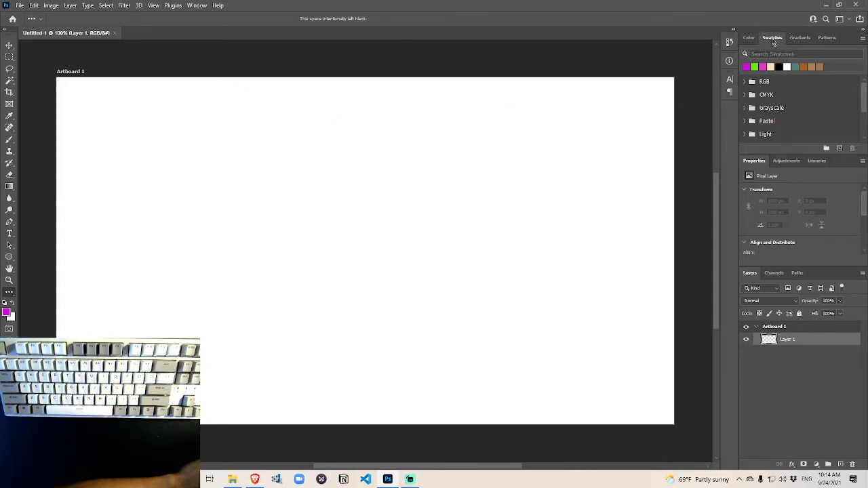
left_click(750, 39)
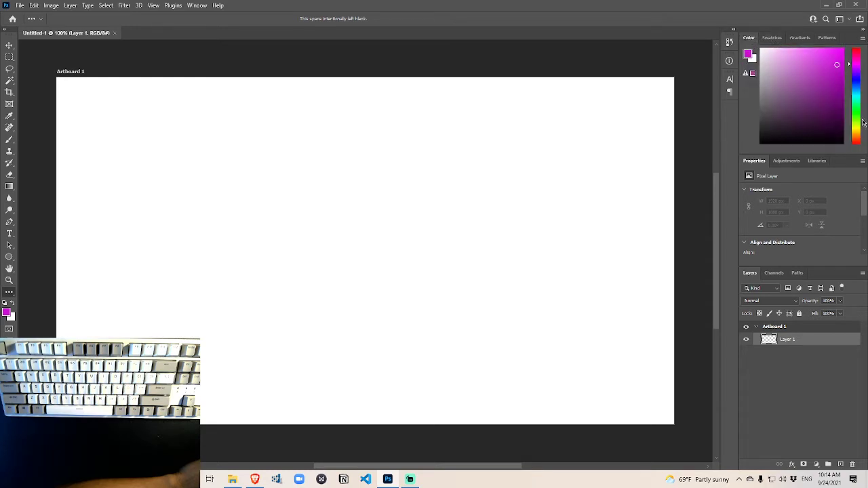
left_click(773, 38)
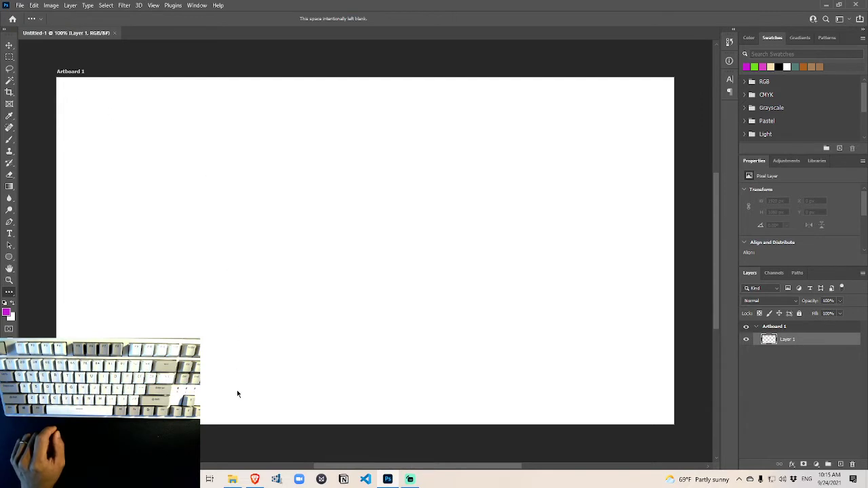
Close the blank document and open the image Screenshot (2) from the Screenshots folder in Photoshop
mouse_move(232, 478)
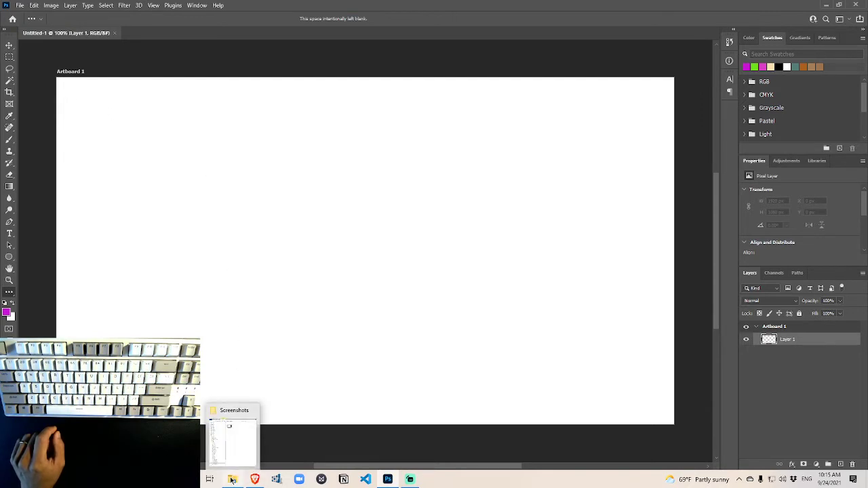
left_click(113, 34)
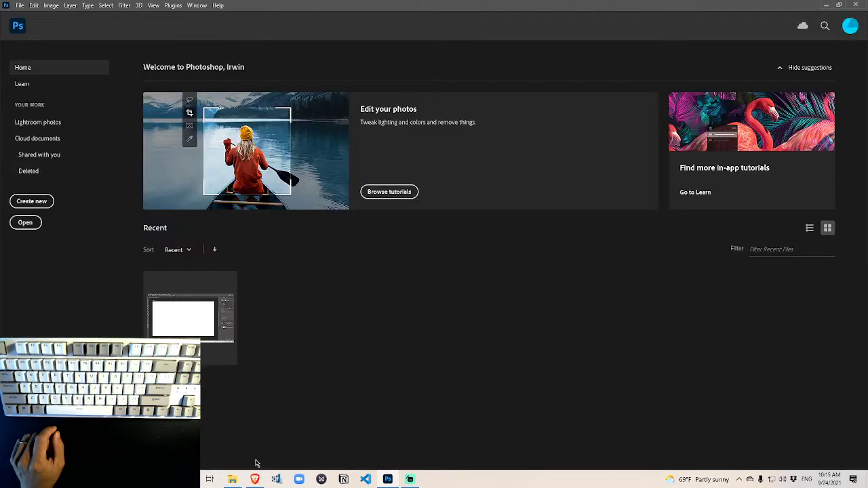
left_click(233, 479)
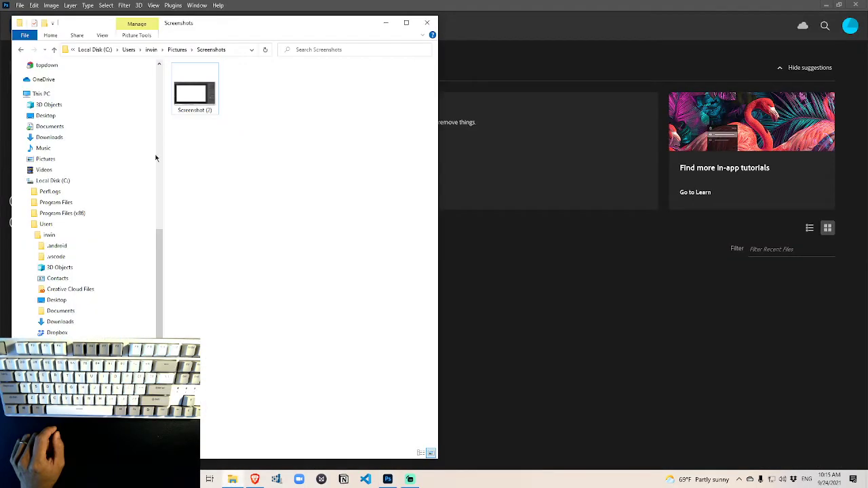
right_click(198, 94)
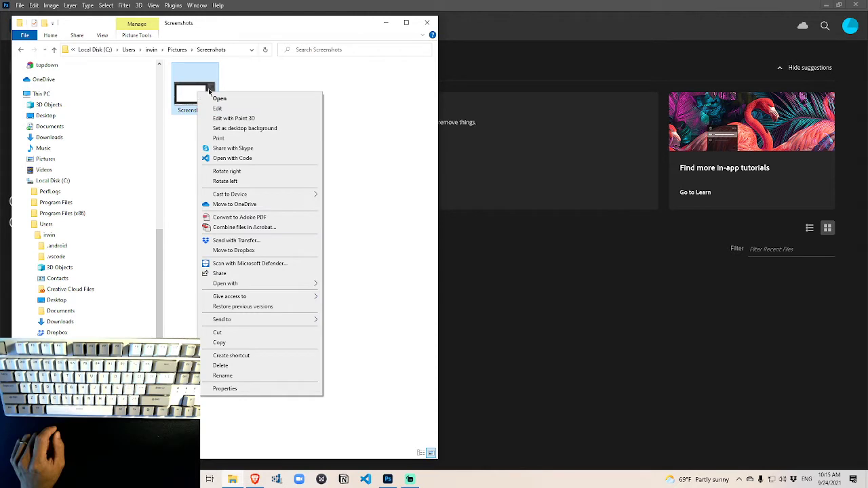
left_click(255, 84)
left_click_drag(201, 98, 506, 322)
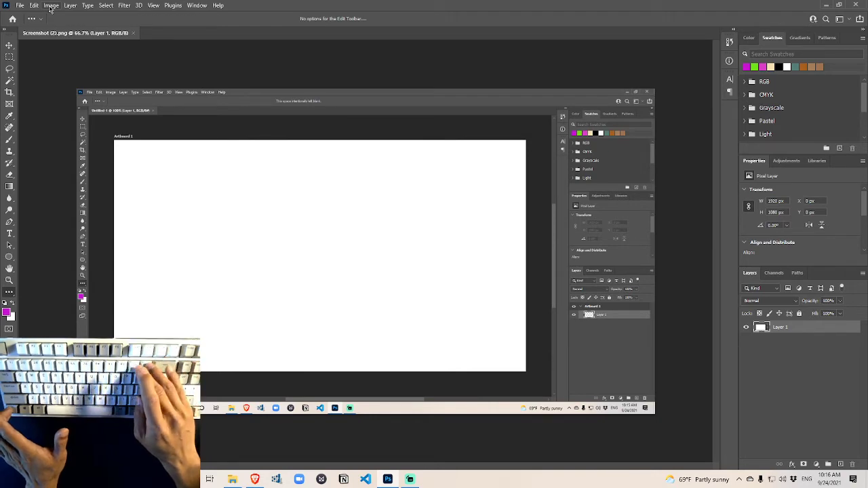
Examine the screenshot at different zoom levels, ending at 100% on the pictured tools panel and its upper edge
key("ctrl+1")
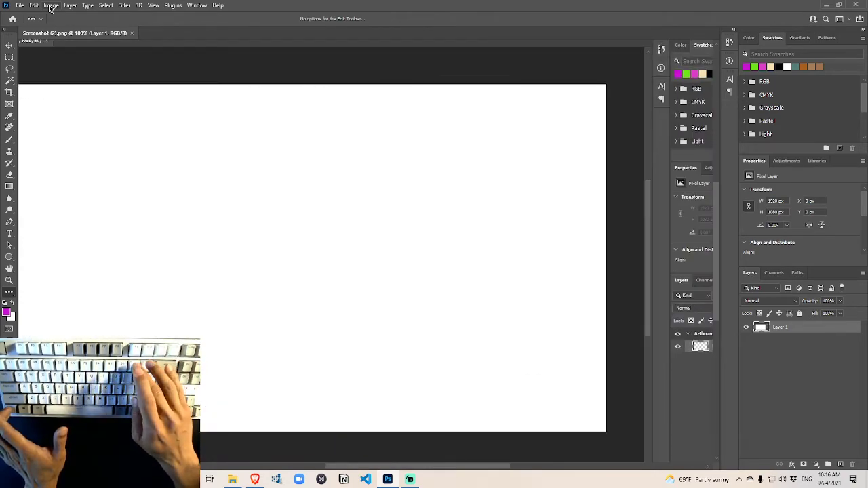
key("ctrl+minus")
key("ctrl+plus")
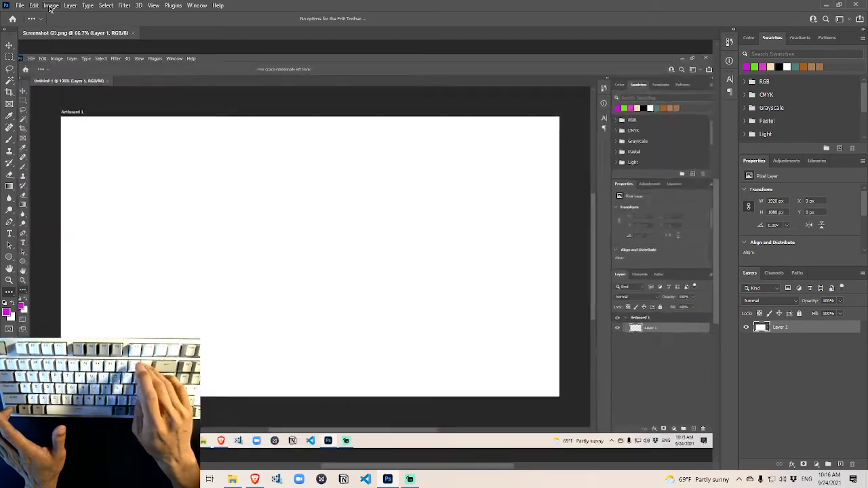
key("ctrl+minus")
key("ctrl+minus")
key("ctrl+minus")
key("ctrl+plus")
key("ctrl+plus")
key("ctrl+plus")
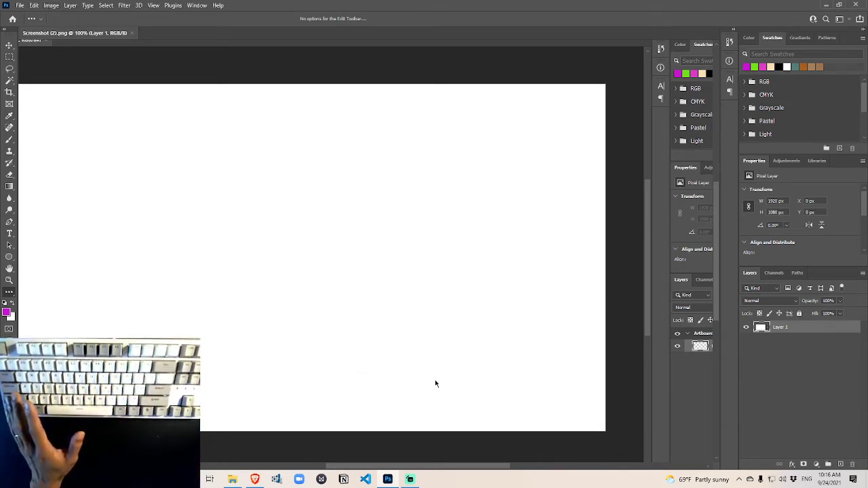
left_click_drag(503, 468, 420, 470)
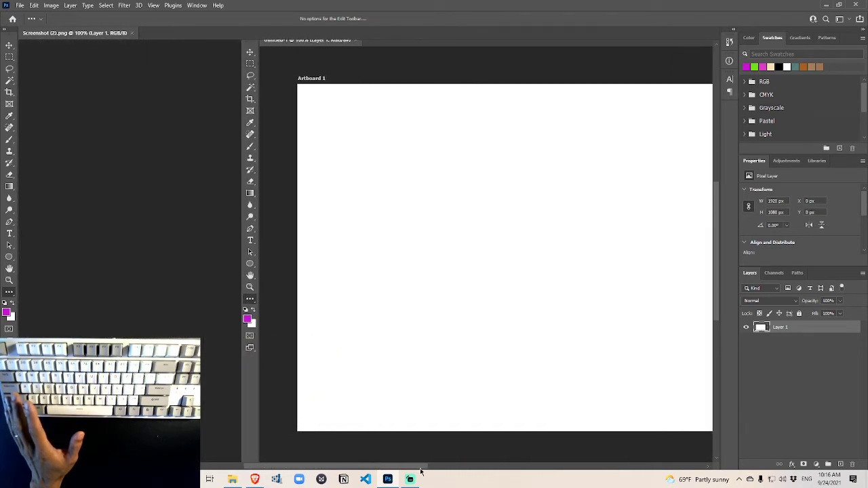
scroll(420, 356, "up", 3)
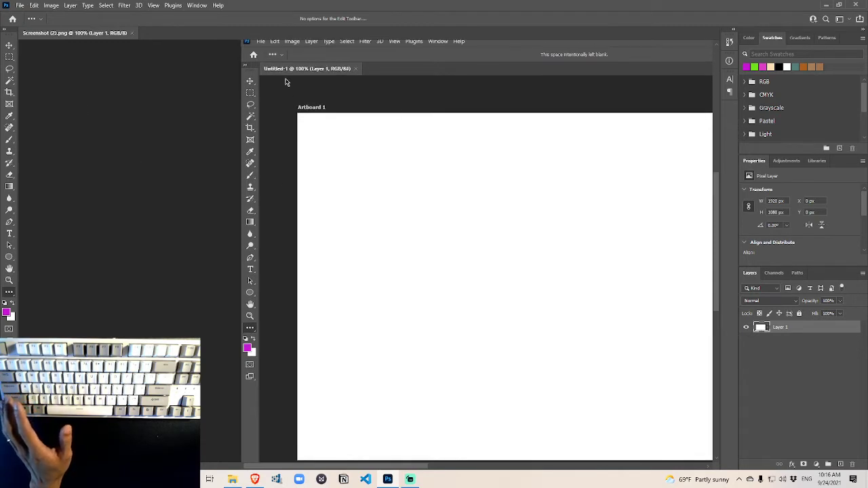
Select the pictured tools panel with the Rectangular Marquee tool, about 39 x 715 px, and copy it
left_click(9, 58)
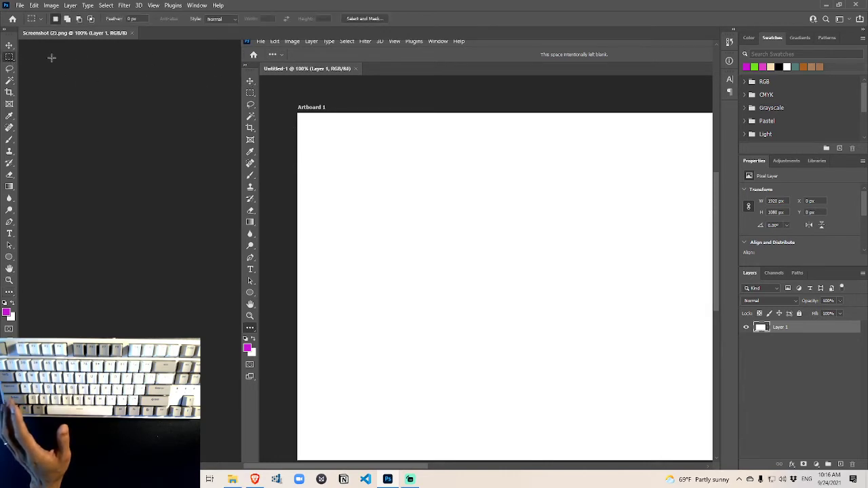
left_click(10, 58)
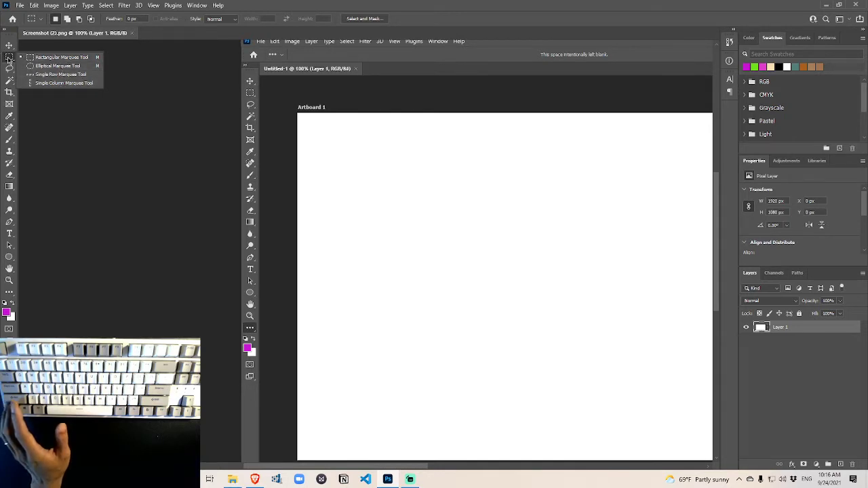
left_click(242, 63)
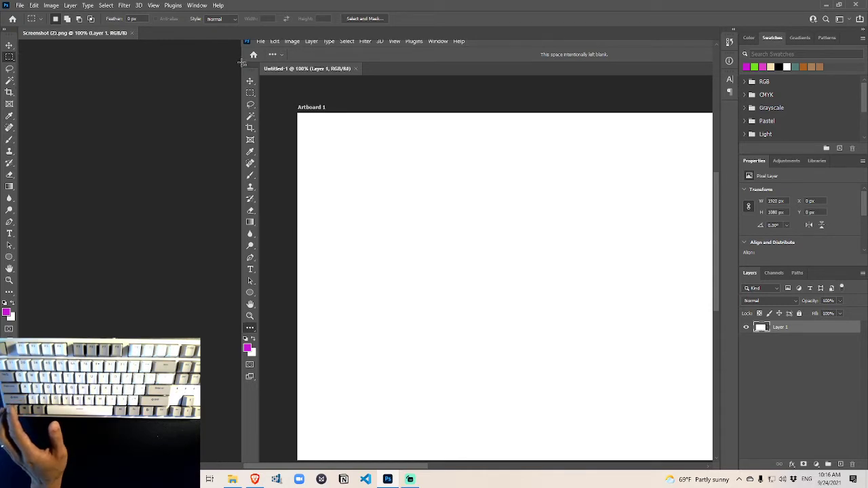
left_click_drag(242, 63, 257, 385)
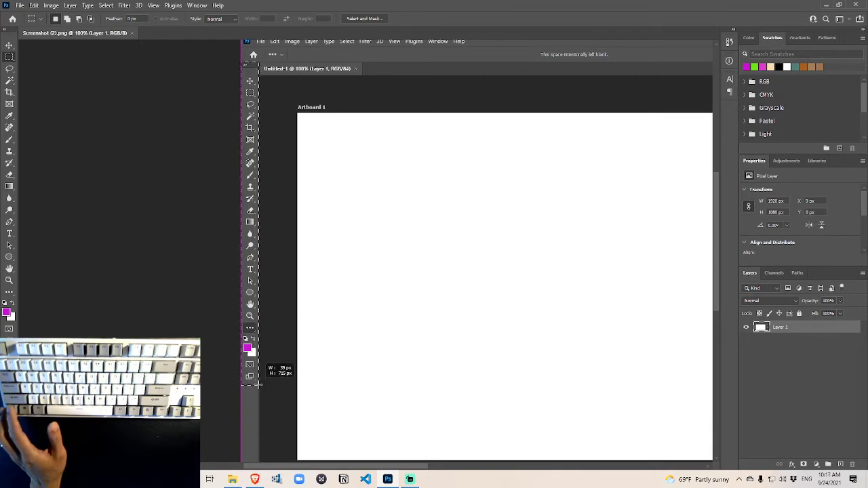
left_click_drag(257, 385, 258, 385)
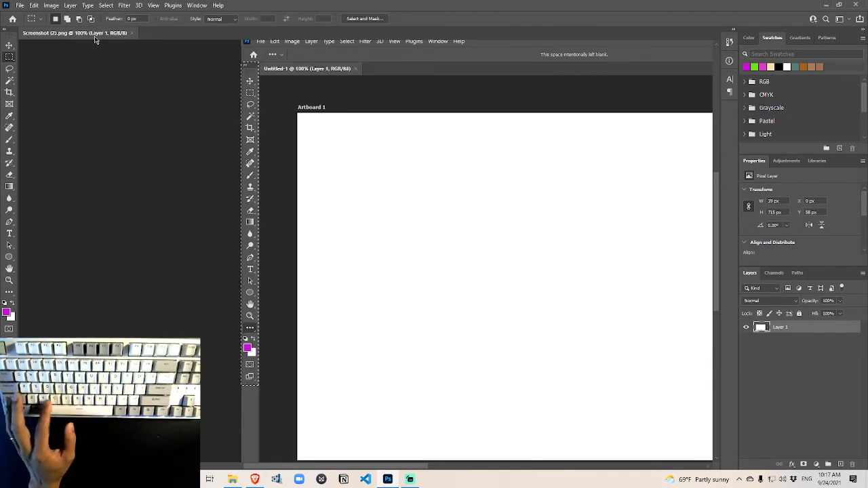
left_click(35, 6)
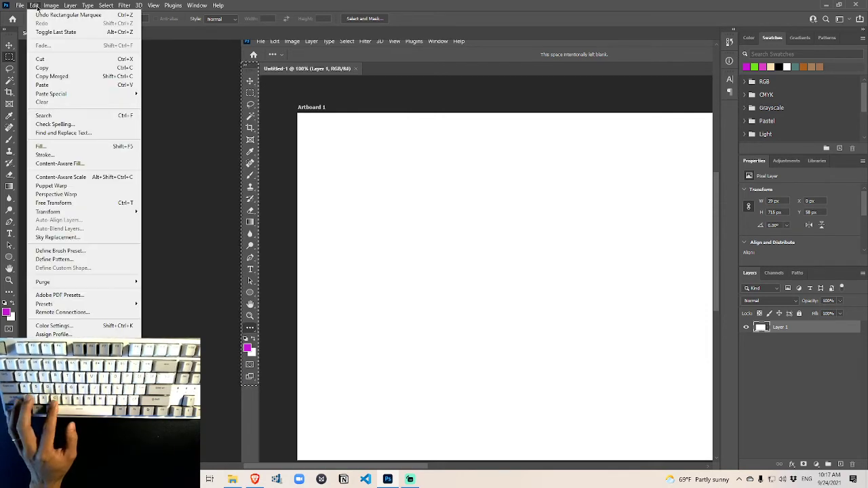
left_click(47, 69)
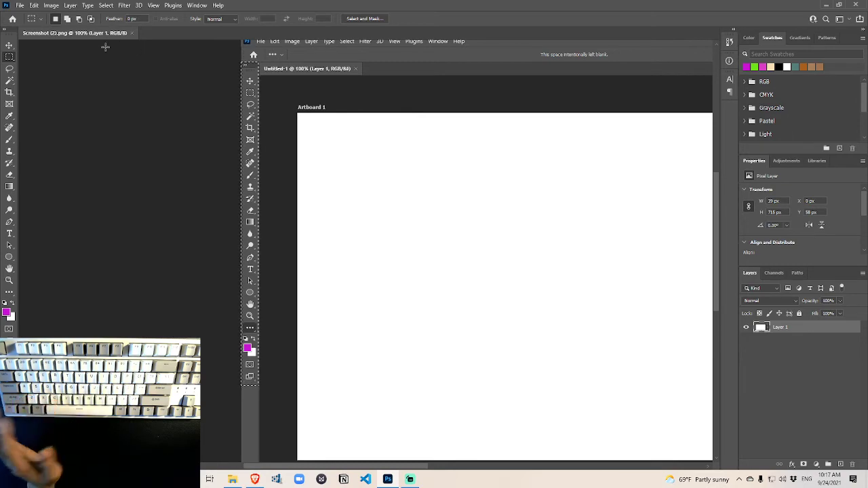
Create a 1366 x 768 px document from the Web Most Common preset and paste the copied tools panel into it
left_click(19, 6)
left_click(24, 15)
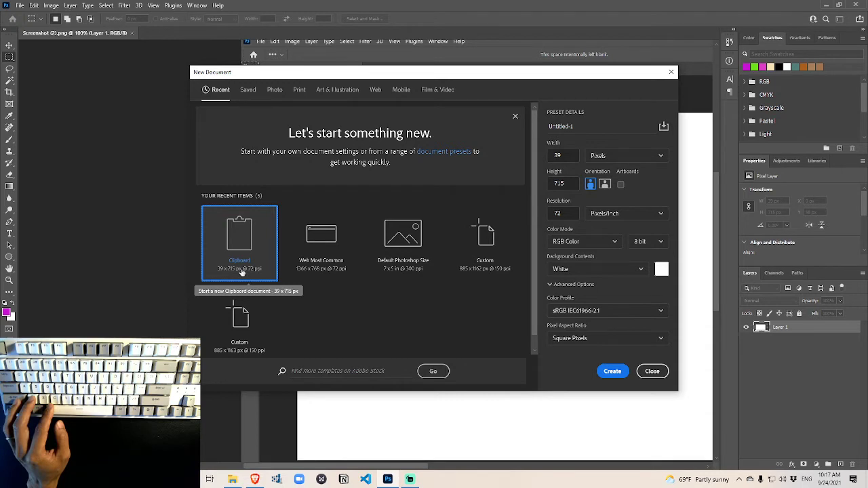
left_click(322, 268)
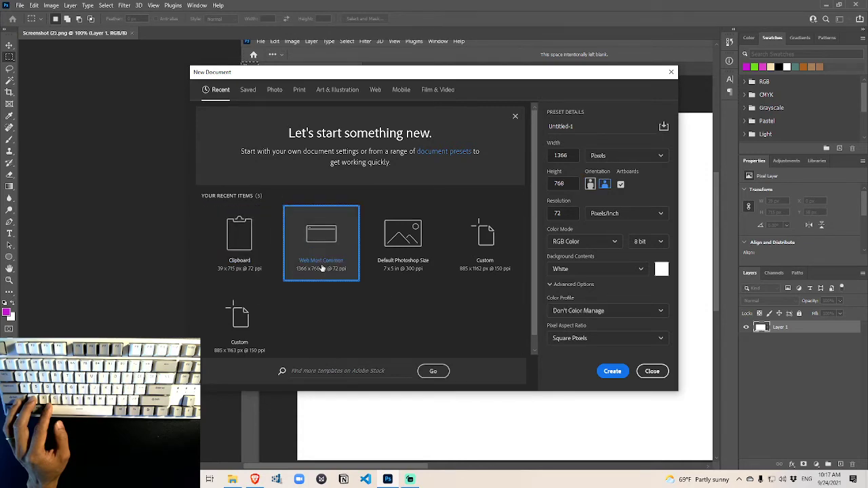
left_click(612, 372)
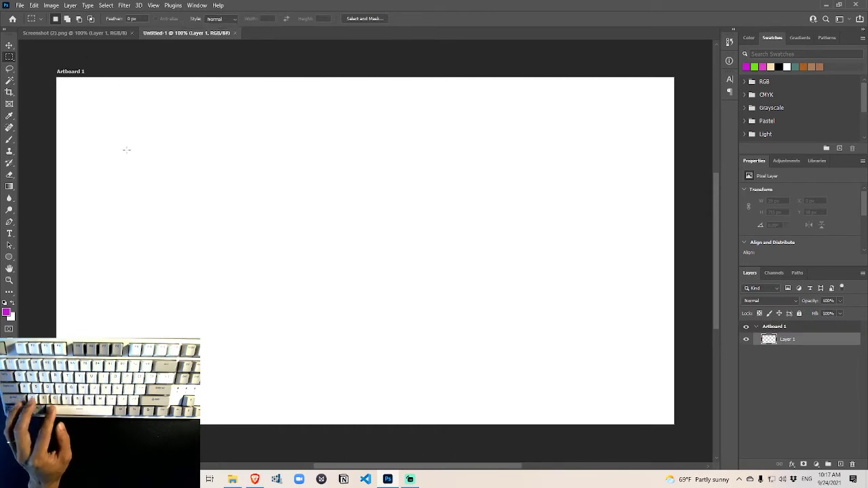
left_click(35, 6)
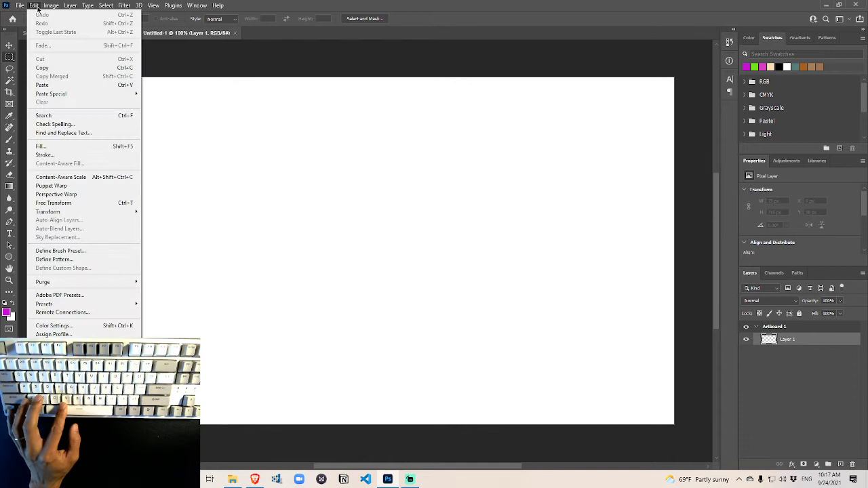
left_click(61, 87)
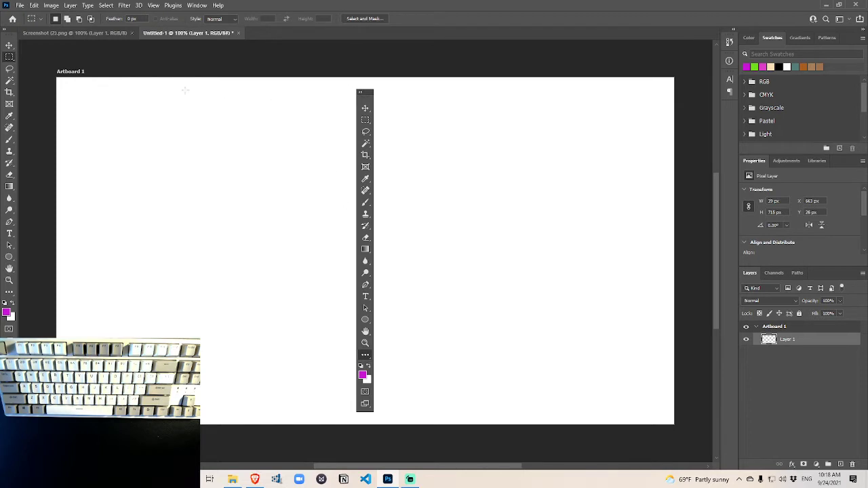
View the selected tools panel in the Screenshot (2) document again and return to the Untitled-1 document
left_click(108, 34)
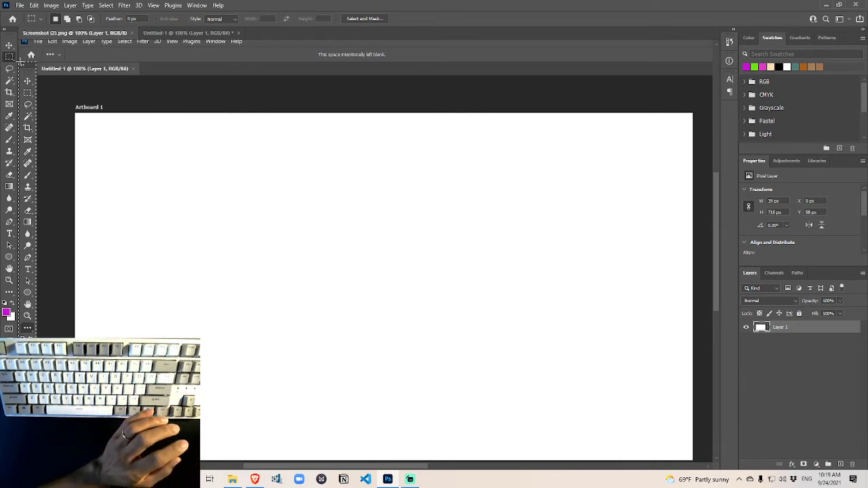
left_click_drag(131, 57, 187, 36)
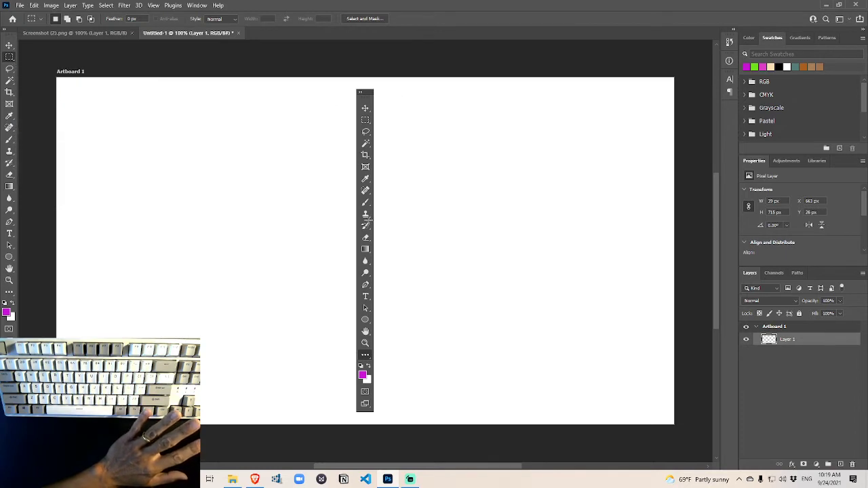
Move the pasted tools panel toward the artboard's left edge, to about X 80 px, Y 24 px
left_click(9, 46)
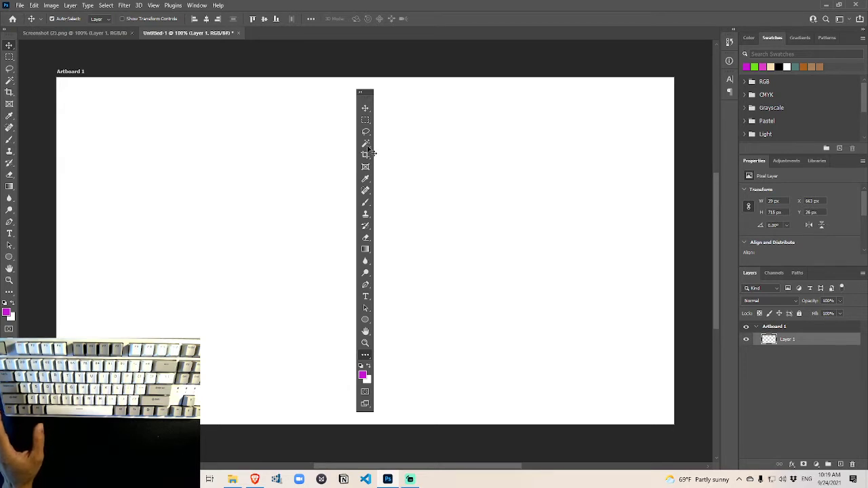
left_click_drag(368, 147, 104, 144)
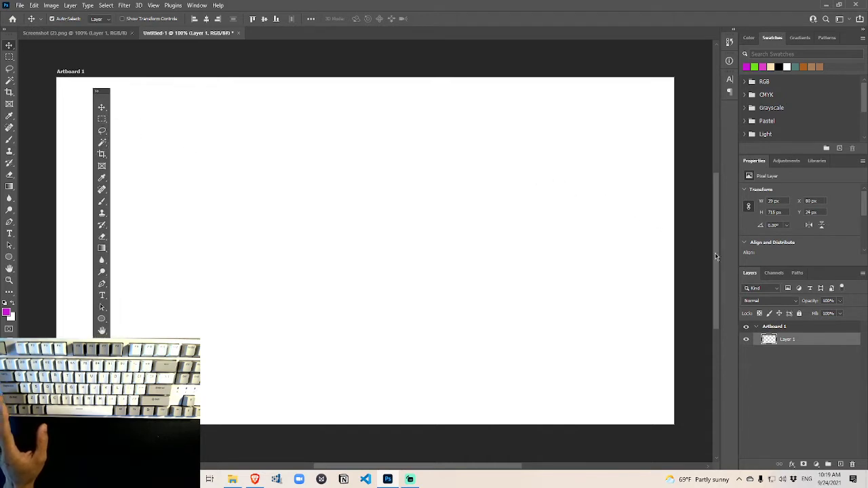
Rename the pasted tools panel's layer inside Artboard 1 as toolbar
left_click(757, 328)
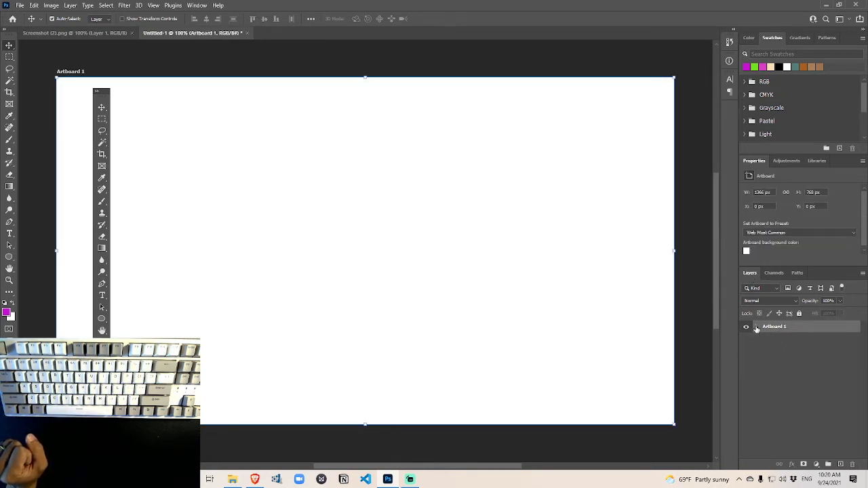
left_click(757, 329)
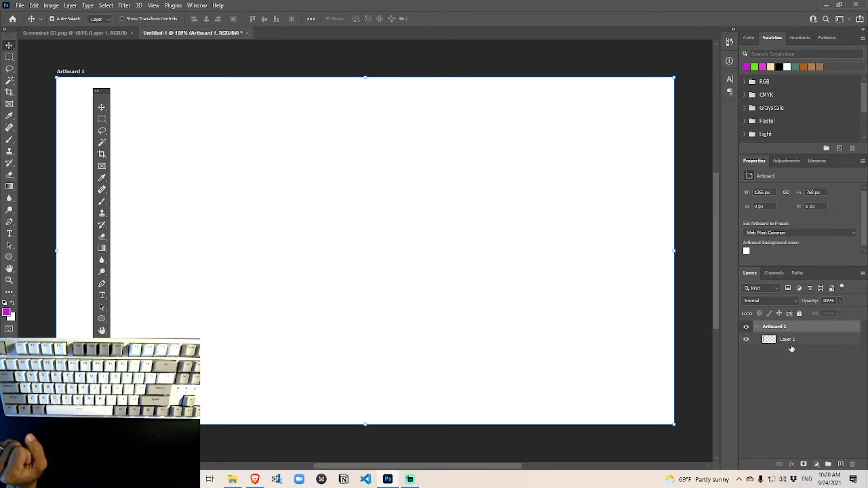
double_click(788, 340)
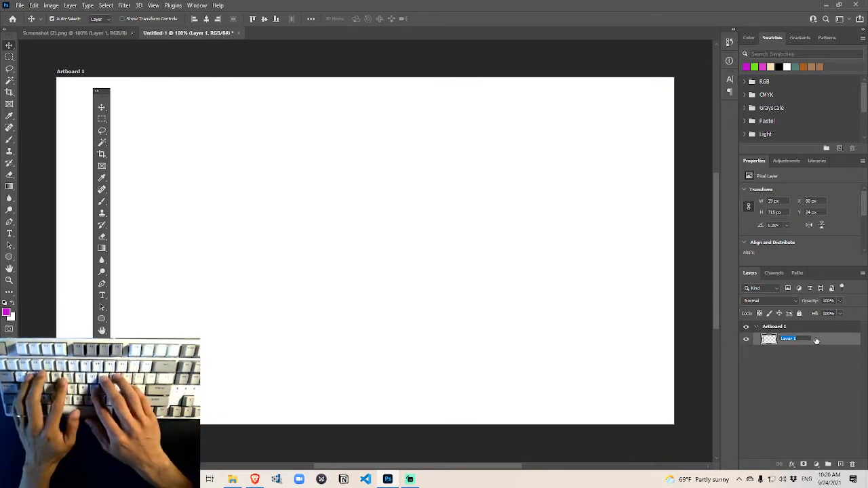
type("tool")
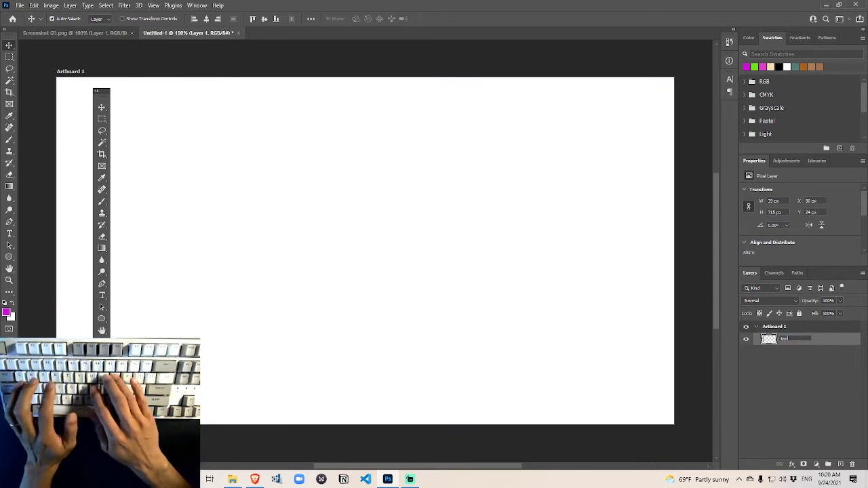
type("bar")
key("Return")
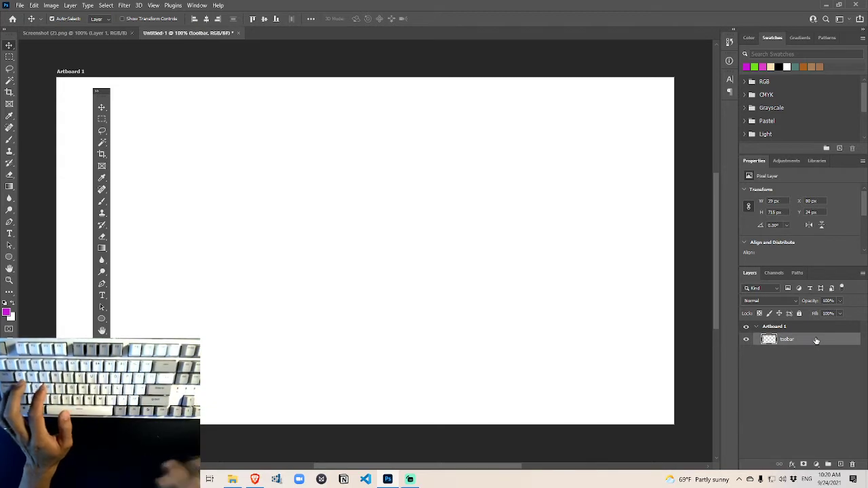
Toggle the visibility of the toolbar layer off and on to check what it contains
left_click(747, 339)
left_click(746, 339)
left_click(746, 340)
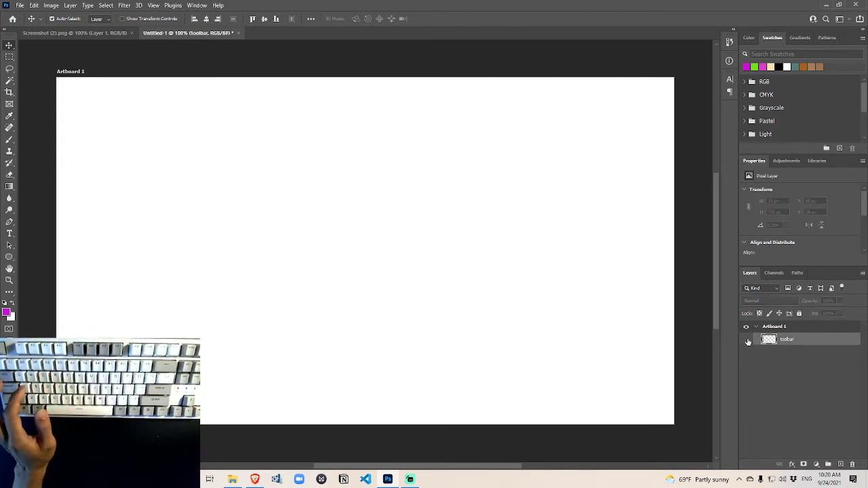
left_click(746, 340)
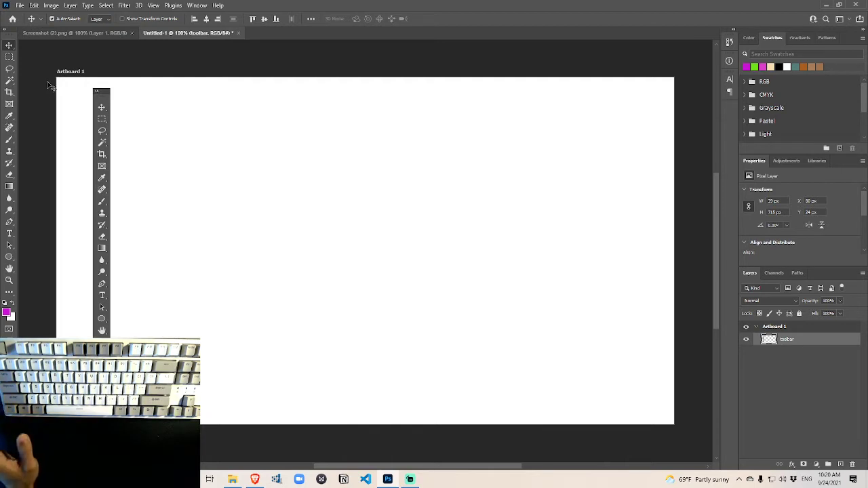
Select the first four tools of the pasted toolbar with the Rectangular Marquee tool, about 43 x 107 px
left_click(9, 56)
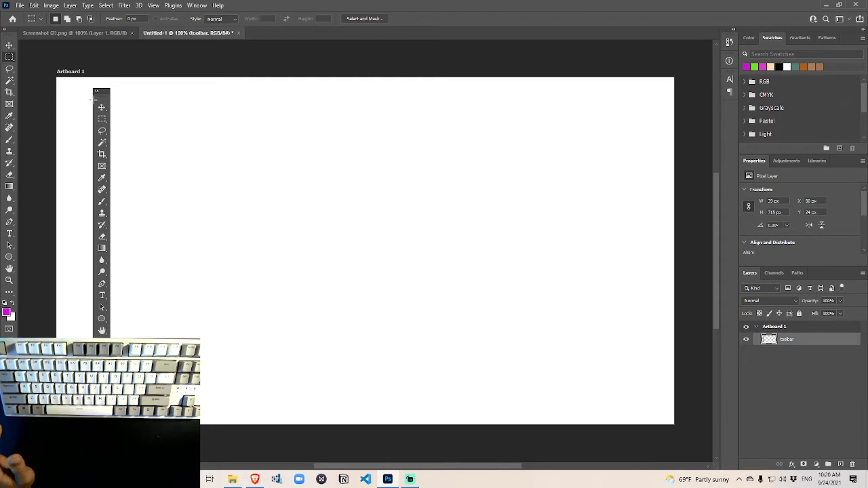
left_click_drag(92, 100, 111, 147)
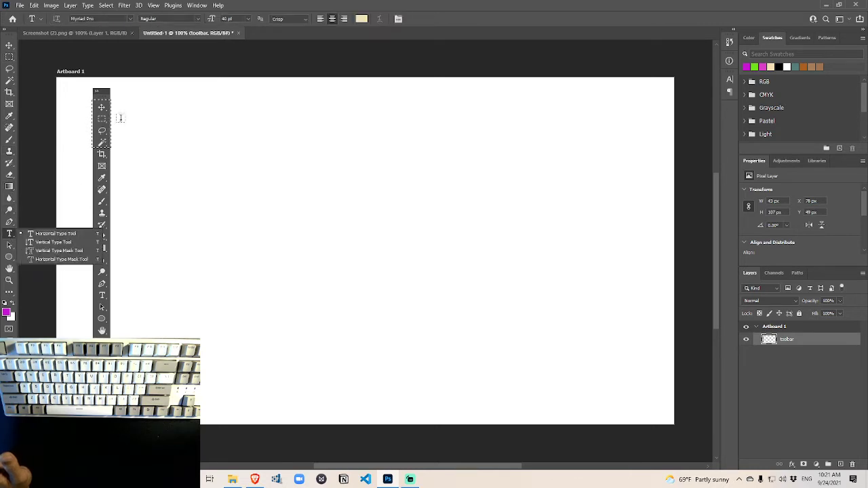
Add the horizontal text "Move and Selection tools" and place it just right of the toolbar image, at about X 167 px, Y 97 px
left_click(45, 236)
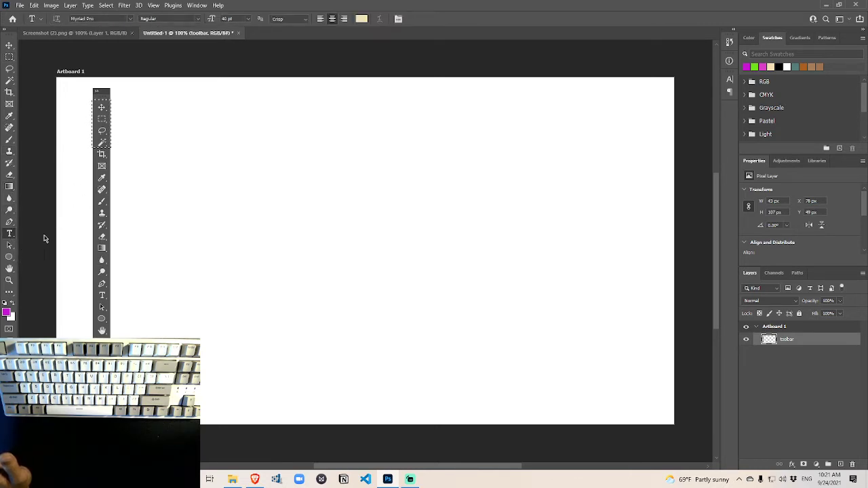
left_click(121, 124)
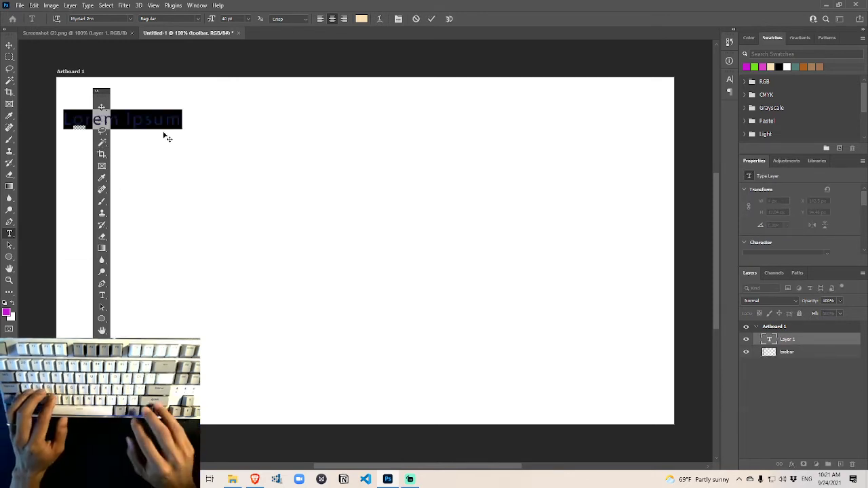
type("Move")
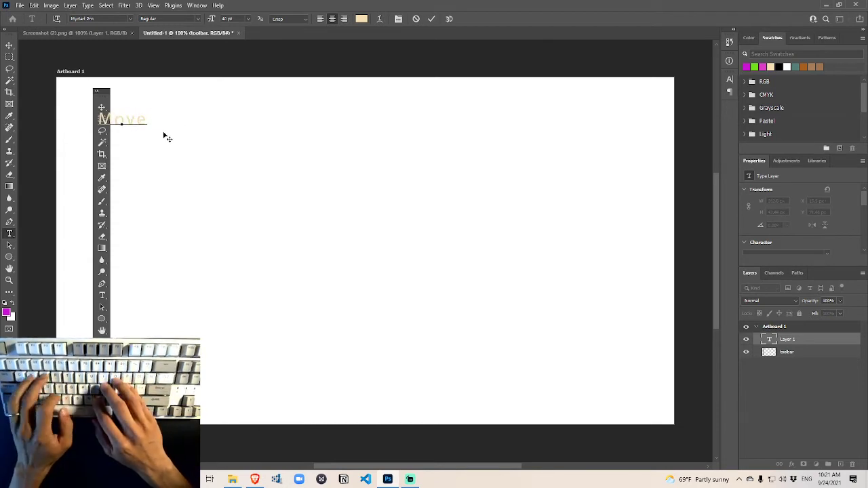
type(" and")
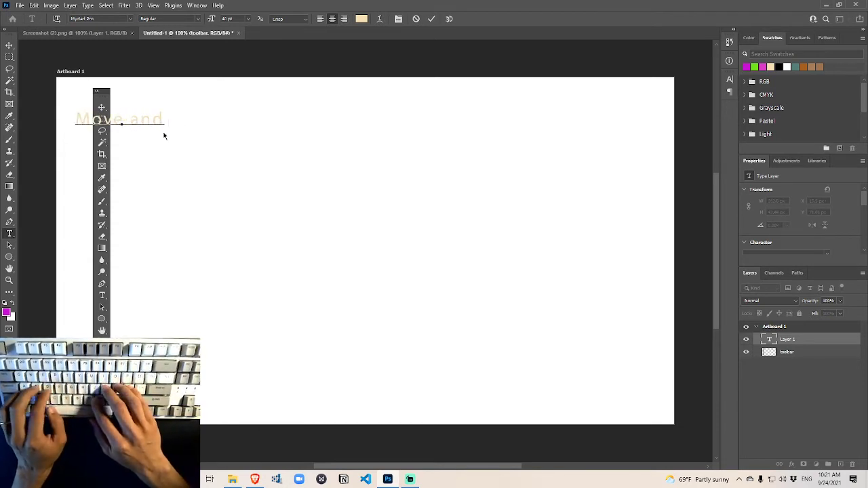
type(" Ste")
key("BackSpace")
key("BackSpace")
type("el")
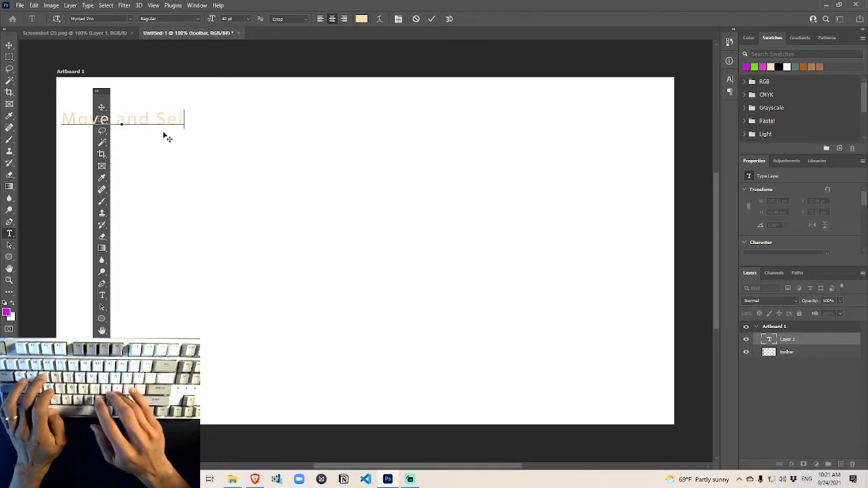
type("ection to")
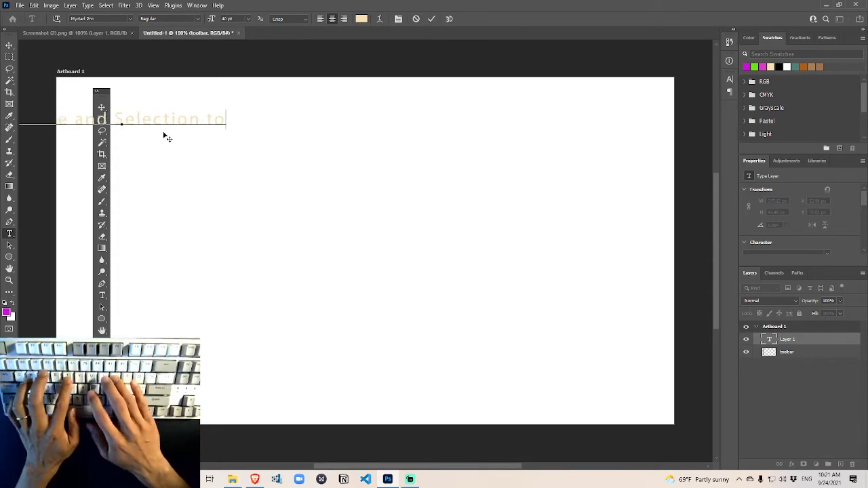
type("ols")
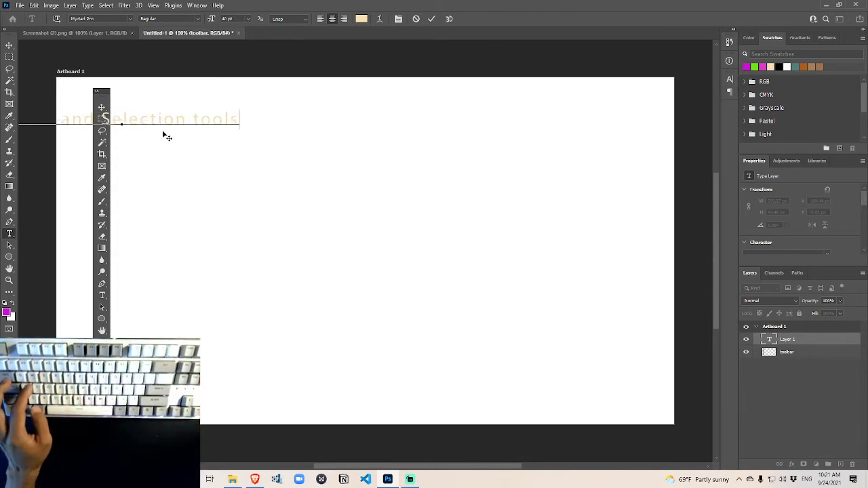
left_click(9, 46)
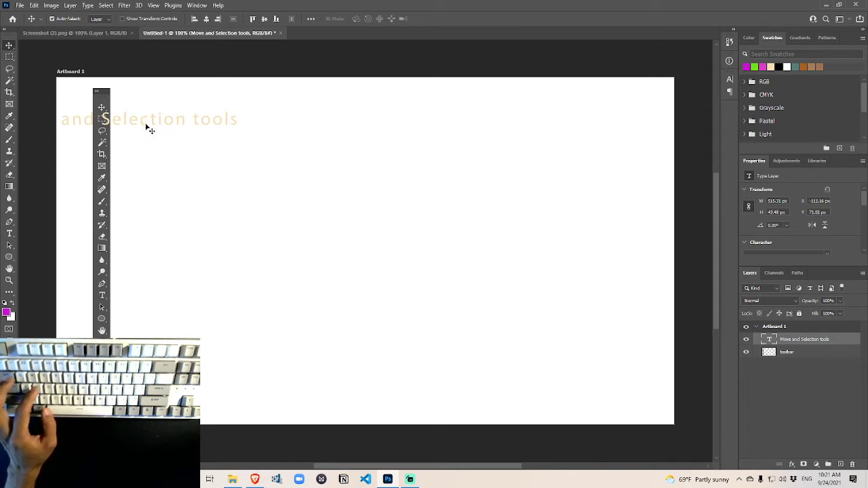
left_click_drag(146, 127, 270, 139)
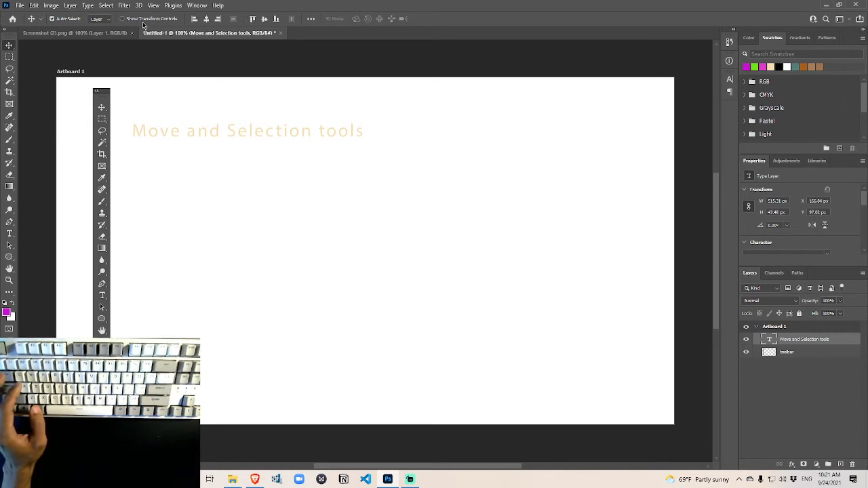
Set the tracking of the "Move and Selection tools" text to 0 in its character settings
left_click(196, 6)
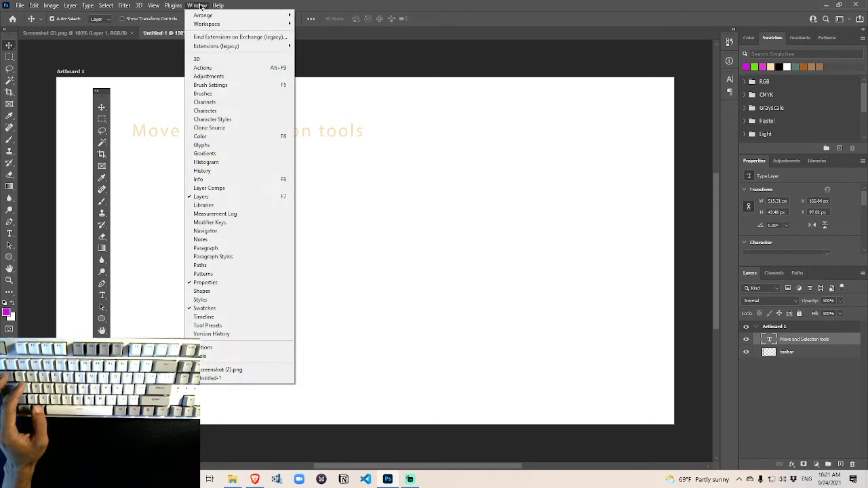
left_click(200, 112)
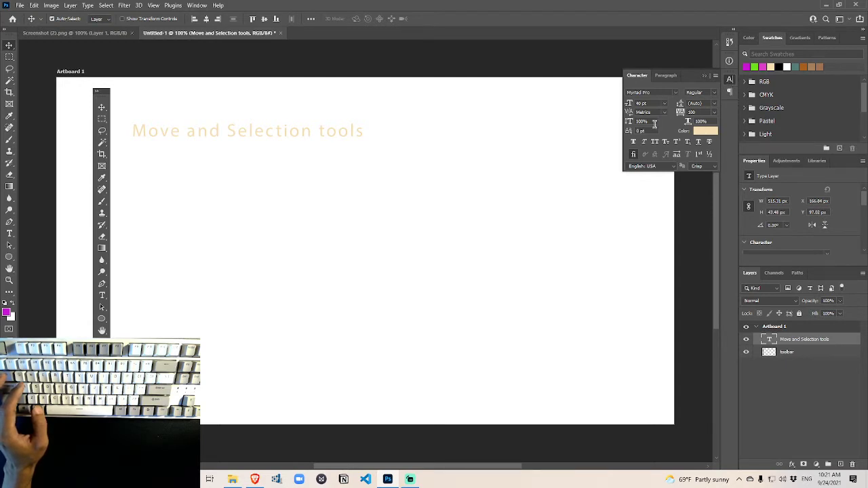
left_click(699, 112)
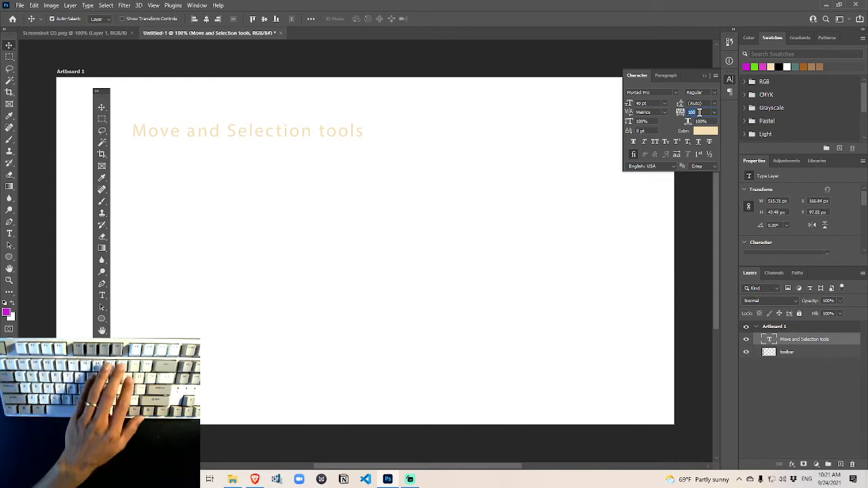
type("0")
key("Return")
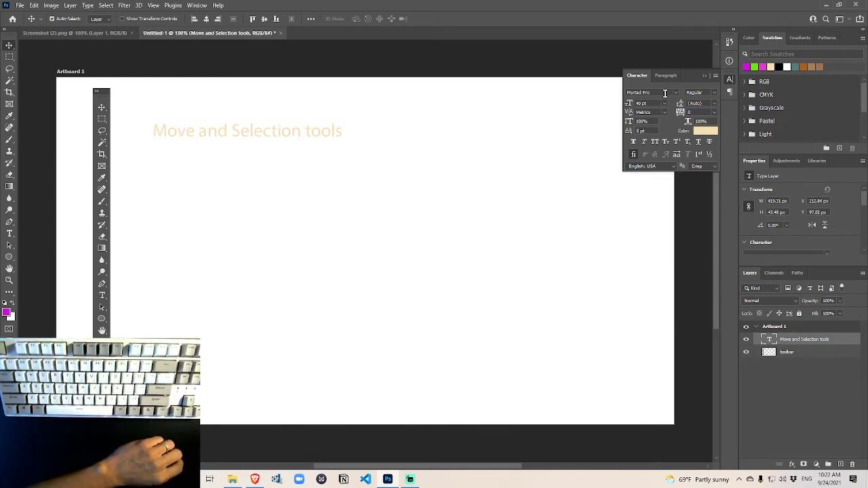
Change the font of the "Move and Selection tools" text to IBM Plex Mono
left_click(677, 93)
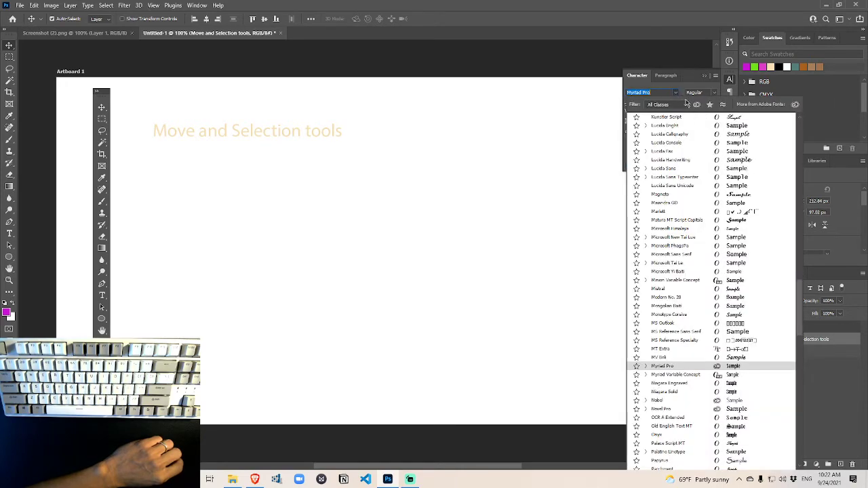
scroll(682, 221, "down", 3)
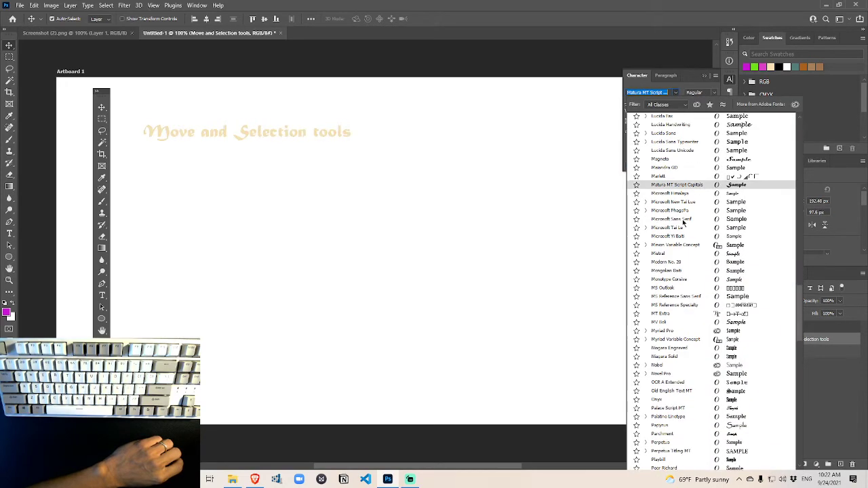
scroll(682, 221, "up", 10)
scroll(680, 221, "up", 3)
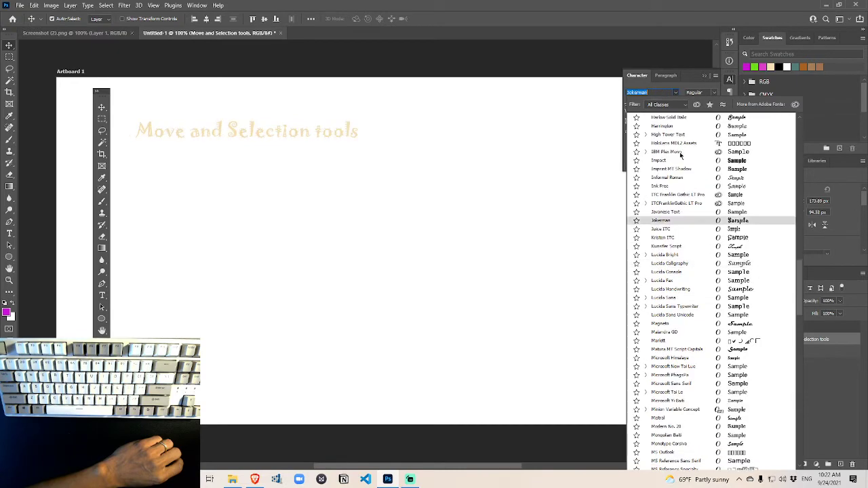
left_click(677, 152)
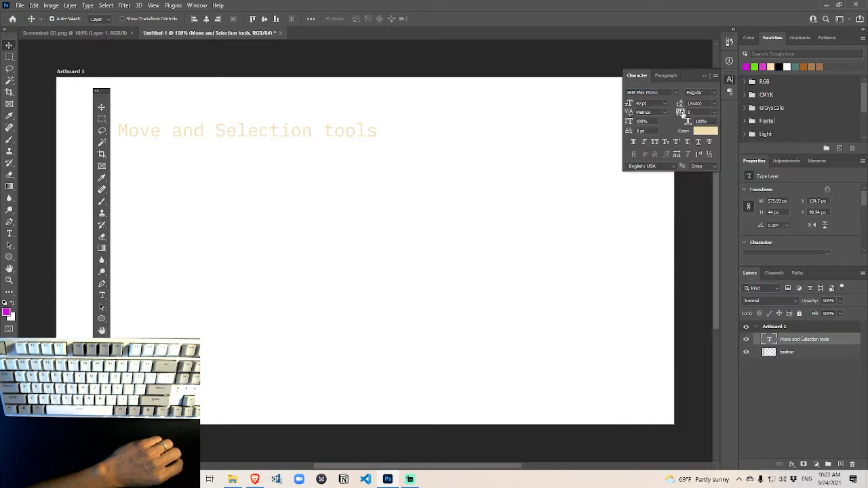
Set the color of the "Move and Selection tools" text to black, 000000
left_click(705, 131)
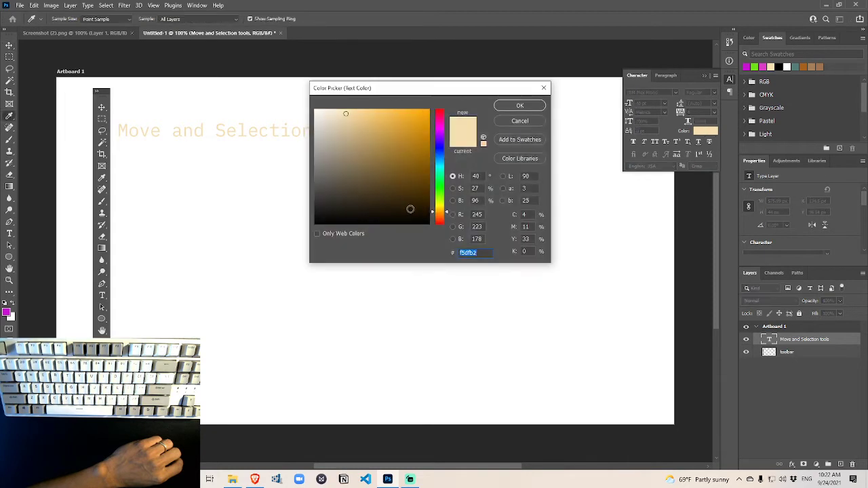
left_click(316, 224)
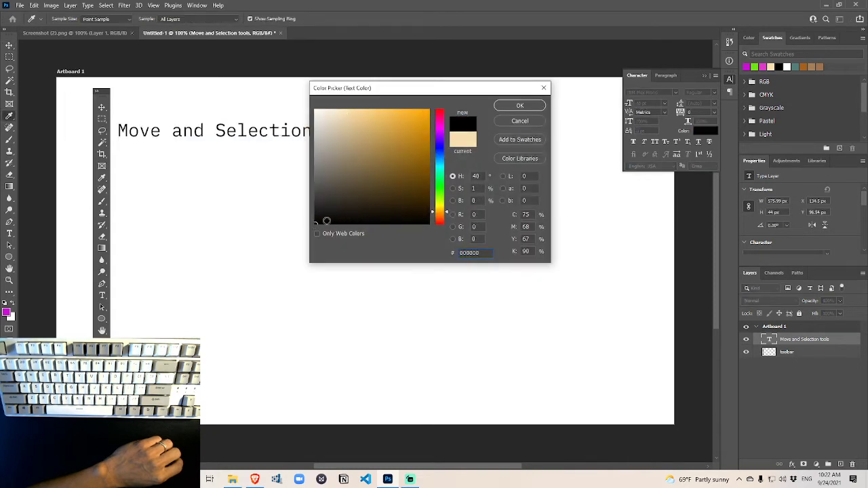
left_click(521, 106)
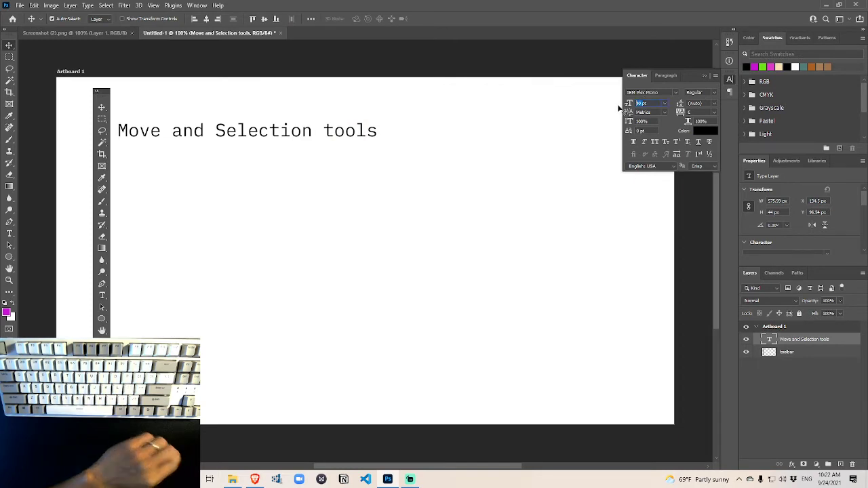
Set the label text size to 24 pt and move it beside the first four tools, to about X 173 px, Y 88 px
type("24")
key("Return")
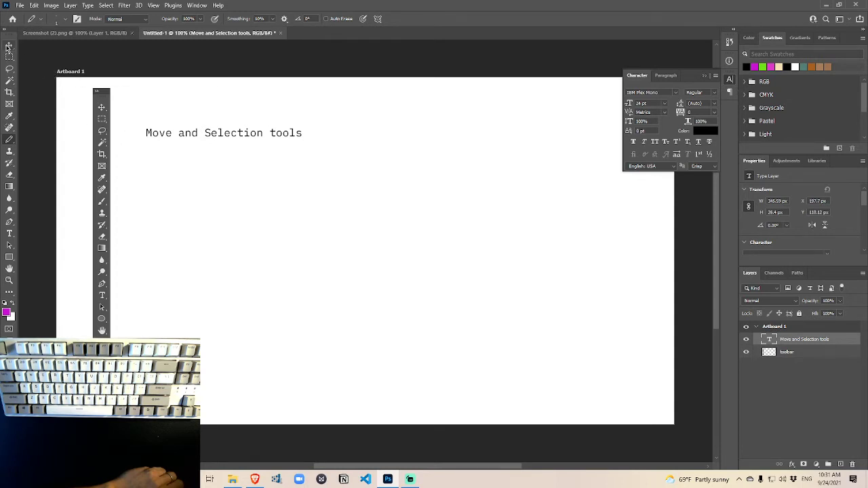
left_click(8, 46)
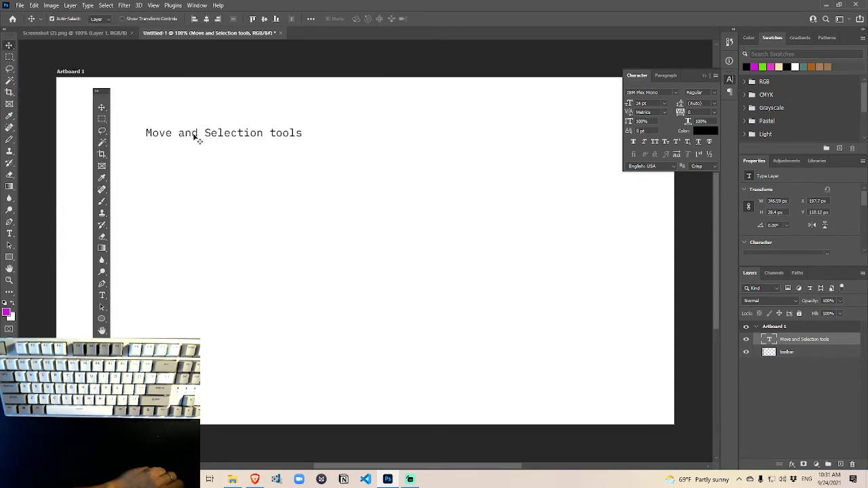
left_click_drag(194, 137, 183, 126)
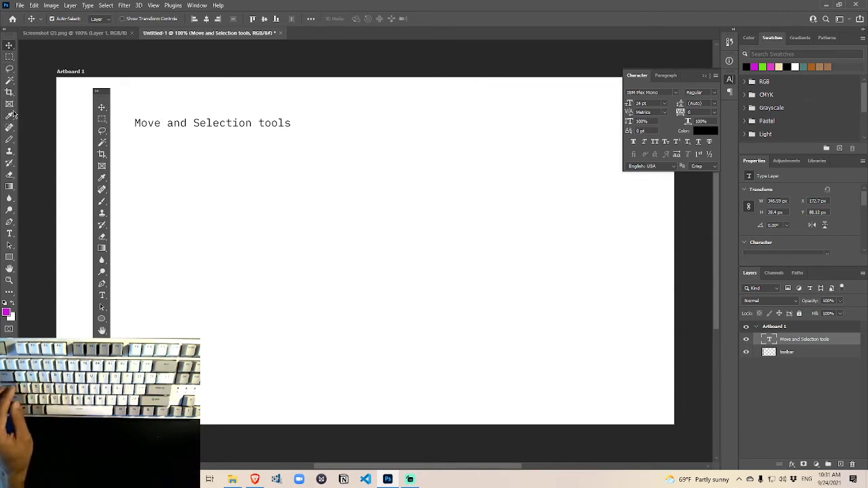
Activate the Pencil tool and check its group of related brush tools
left_click(9, 139)
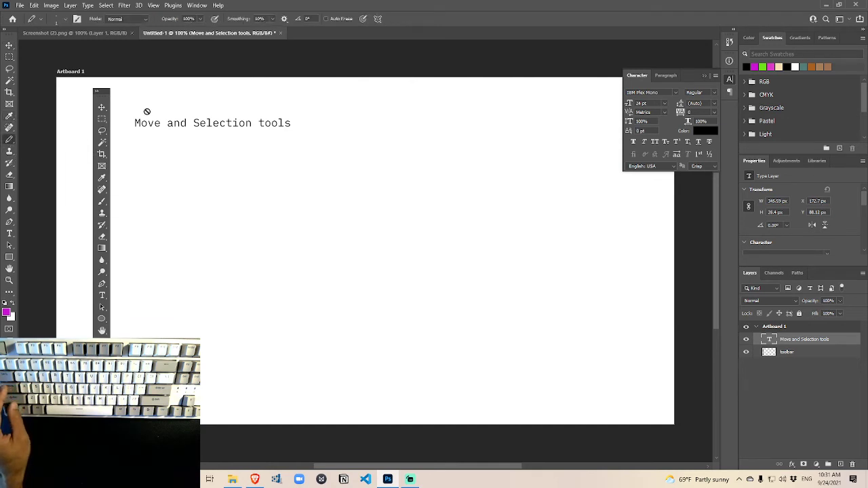
right_click(9, 141)
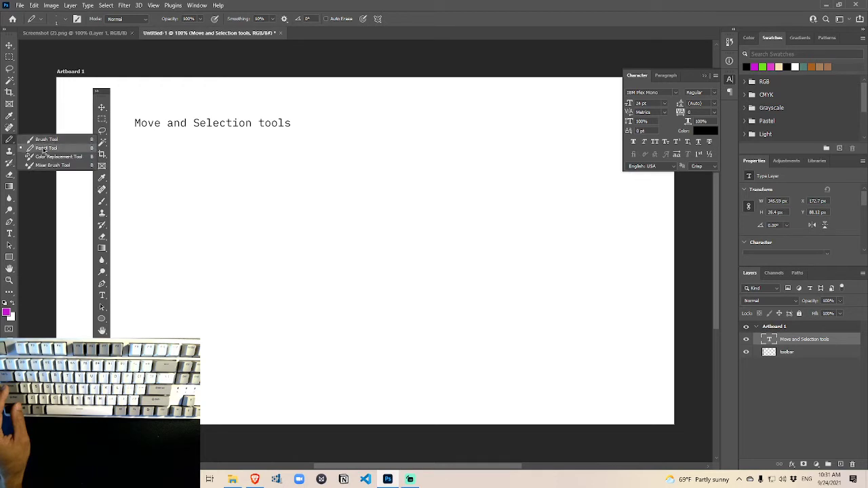
left_click(11, 140)
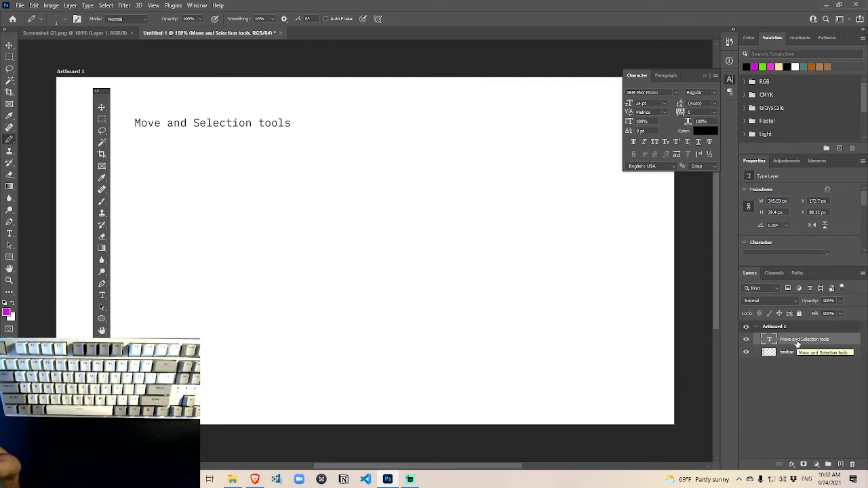
Hide the "Move and Selection tools" text layer and show it again, leaving that layer selected
left_click(746, 340)
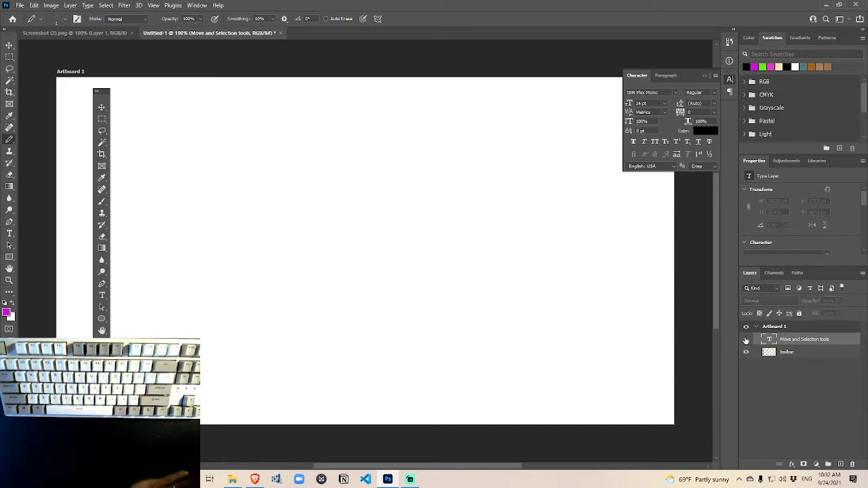
left_click(745, 341)
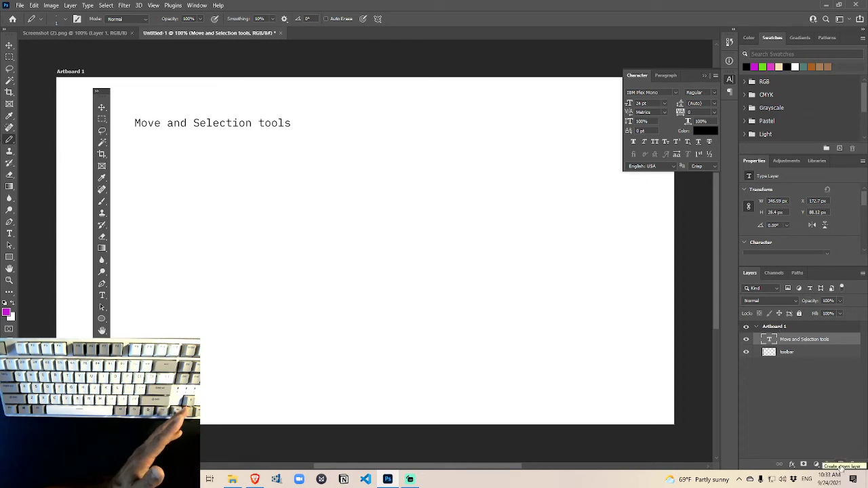
left_click(789, 353)
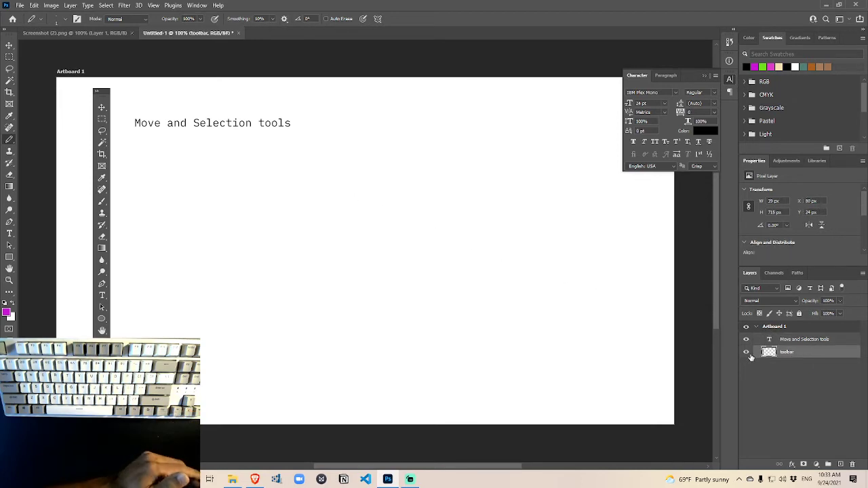
left_click(803, 340)
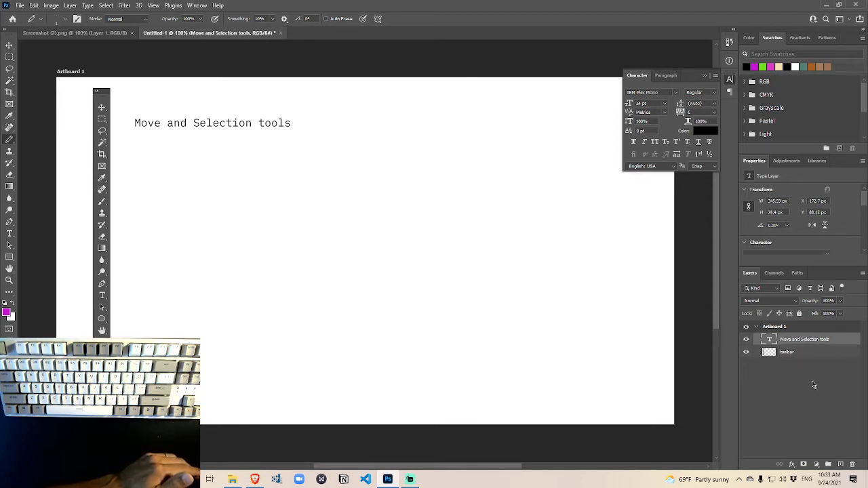
Add a layer named "drawing" and pencil a magenta bracket about 47 x 101 px linking the first four tools to their label
left_click(841, 465)
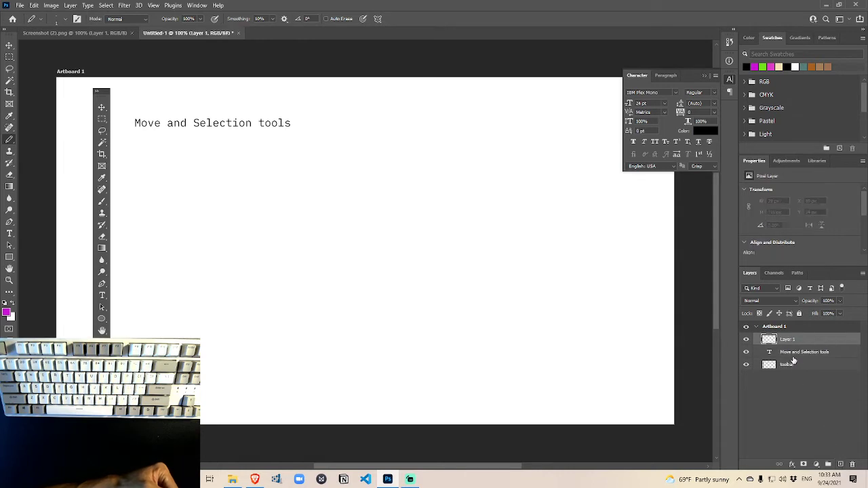
double_click(786, 339)
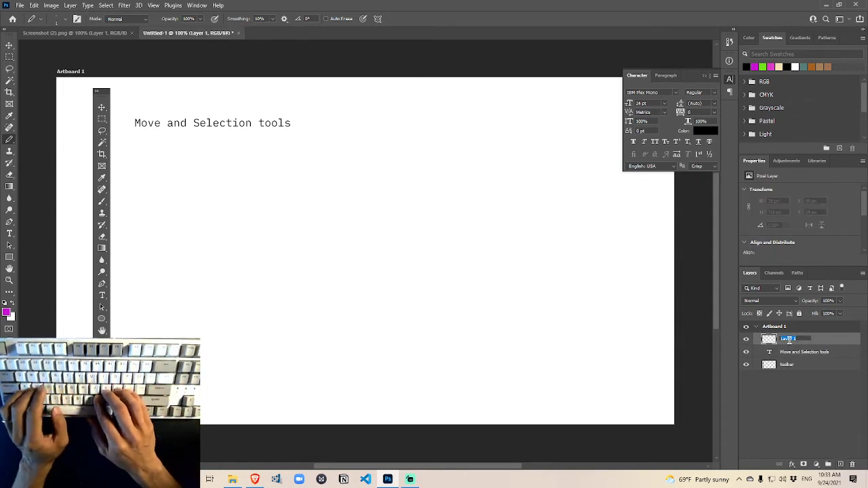
type("drawing")
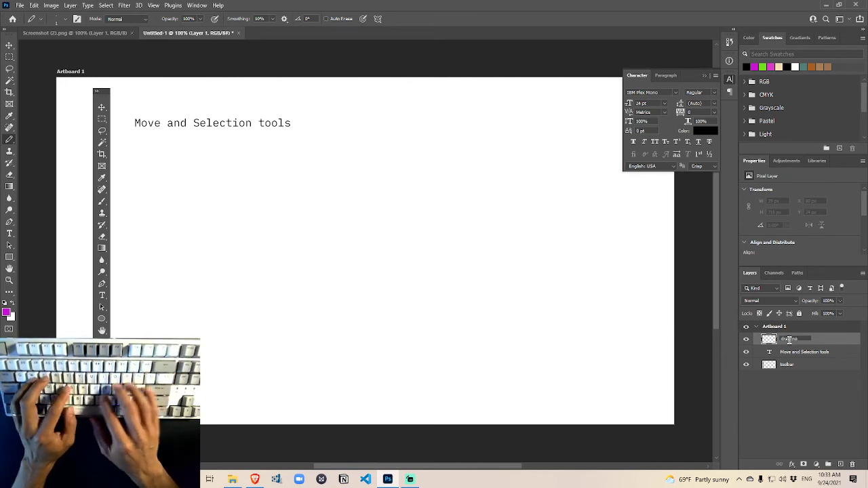
key("Return")
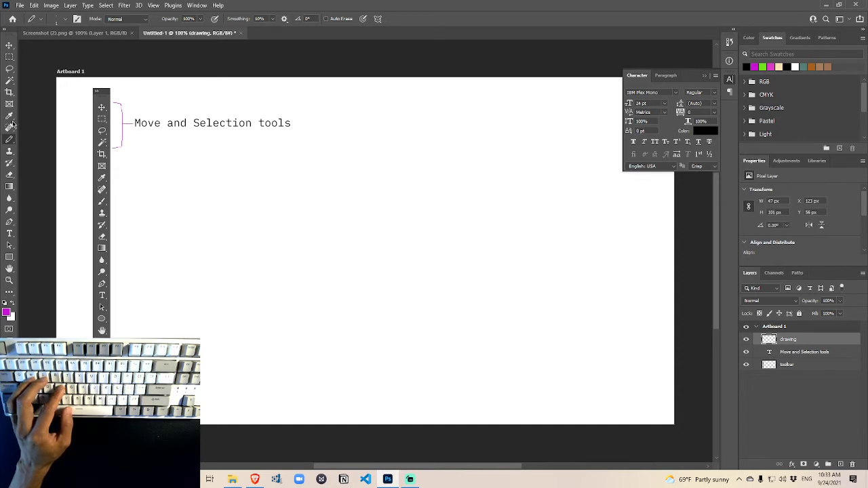
Add the text label "Cropping and Slicing" and place it beside the crop and frame tools, at about X 173 px, Y 165 px
left_click(9, 46)
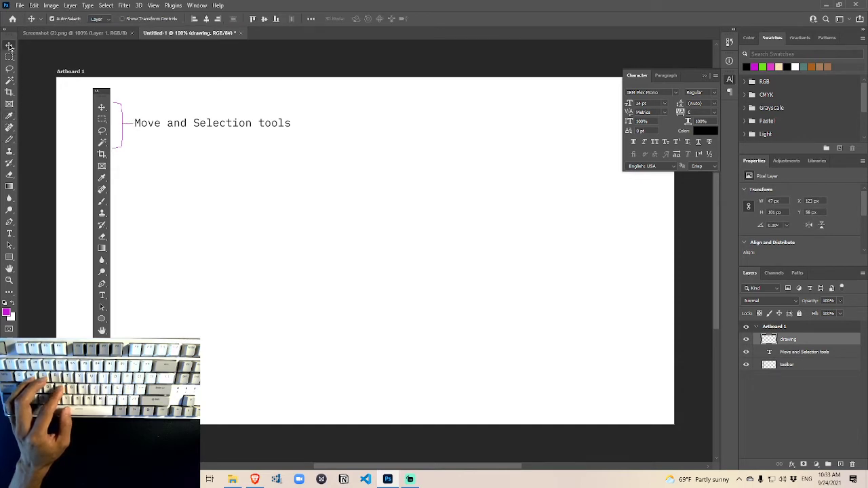
left_click(10, 233)
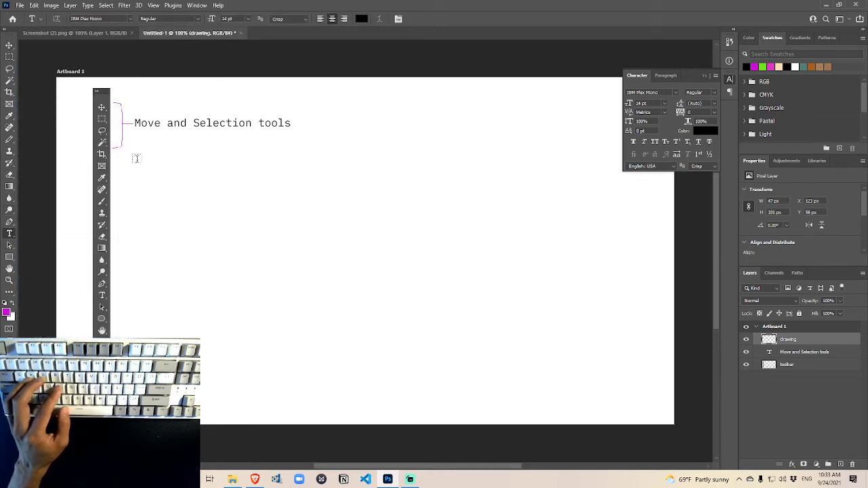
left_click(135, 164)
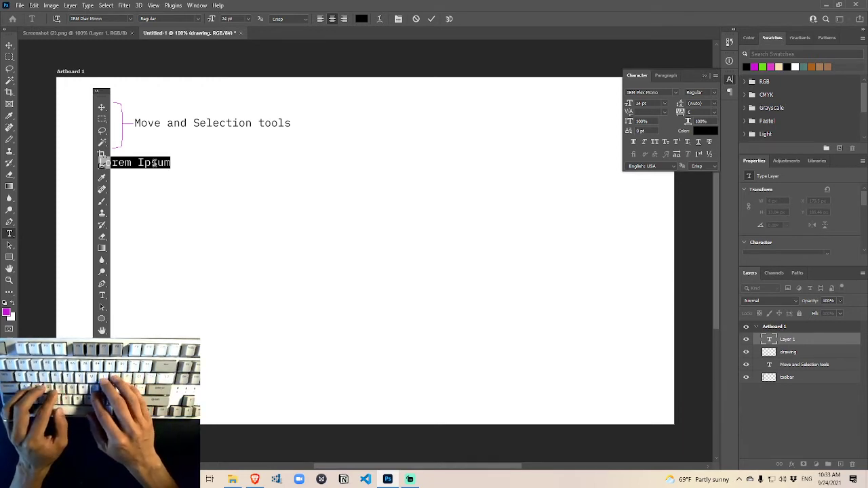
type("Cra")
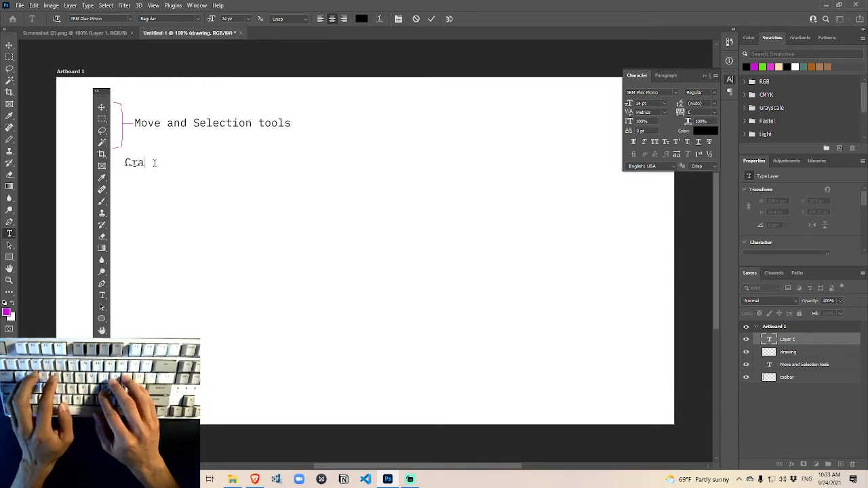
type("pp")
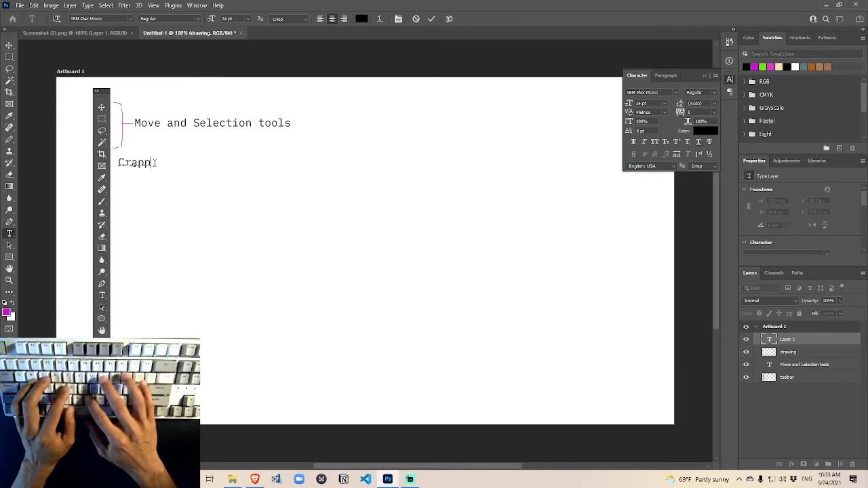
key("BackSpace")
key("BackSpace")
key("BackSpace")
type("op")
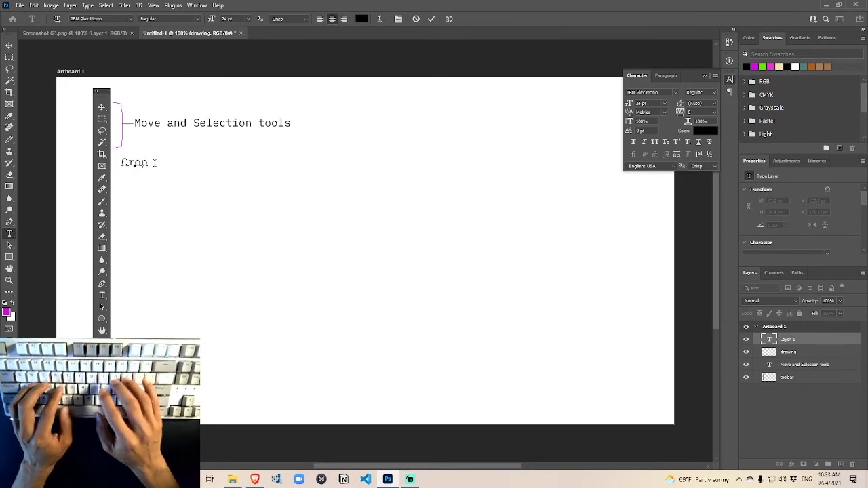
type("ping and")
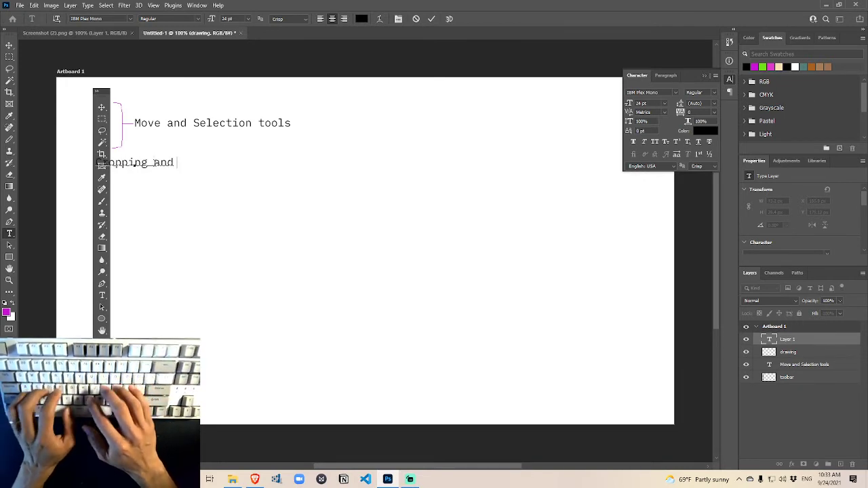
type(" Slicing")
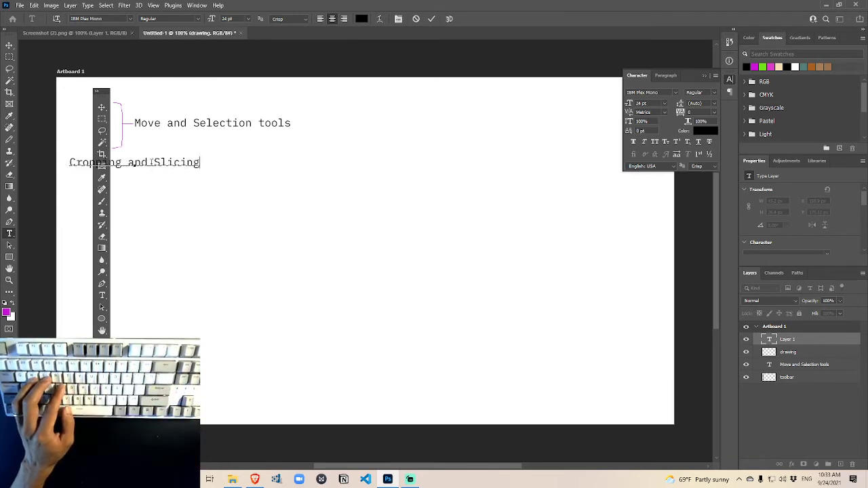
key("Escape")
key("v")
left_click_drag(153, 162, 209, 157)
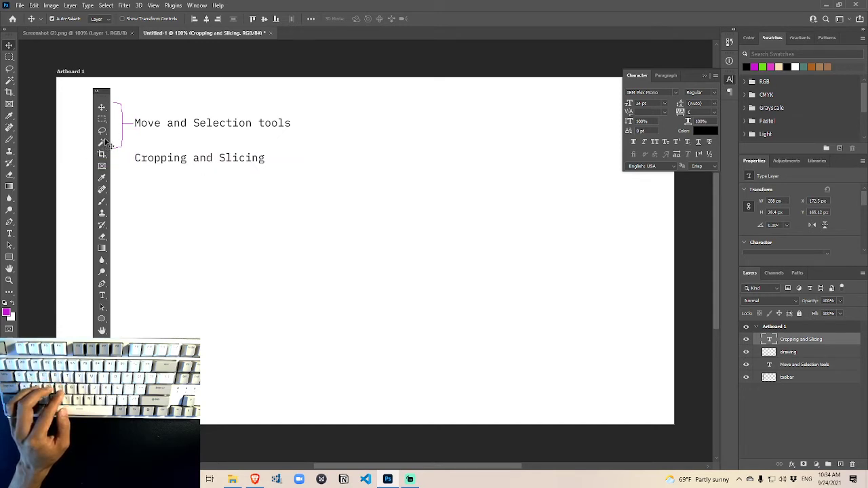
Pencil a magenta bracket on the "drawing" layer between the crop and frame tools and their "Cropping and Slicing" label
left_click(10, 140)
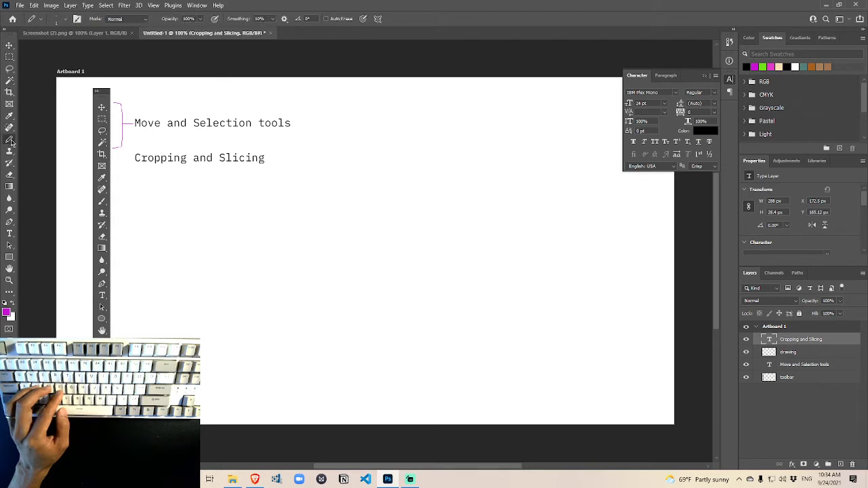
left_click(801, 353)
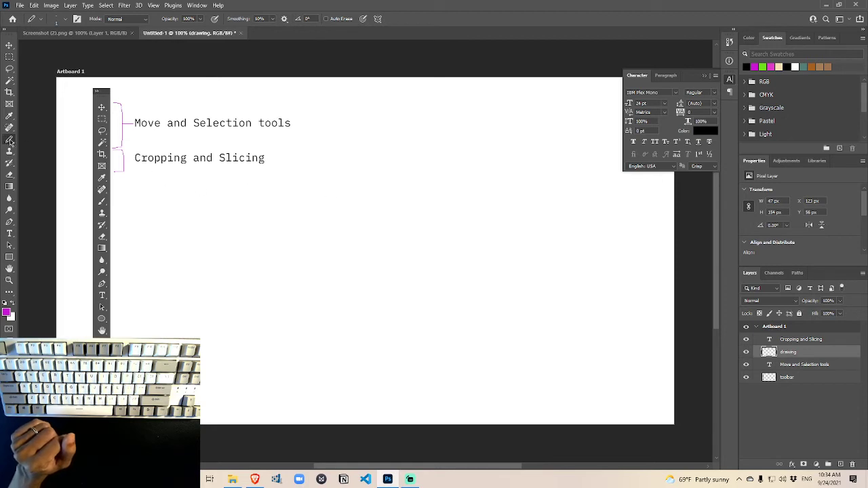
Add a left-aligned text label "Measurement" beside the eyedropper, at about X 175 px, Y 207 px
left_click(810, 340)
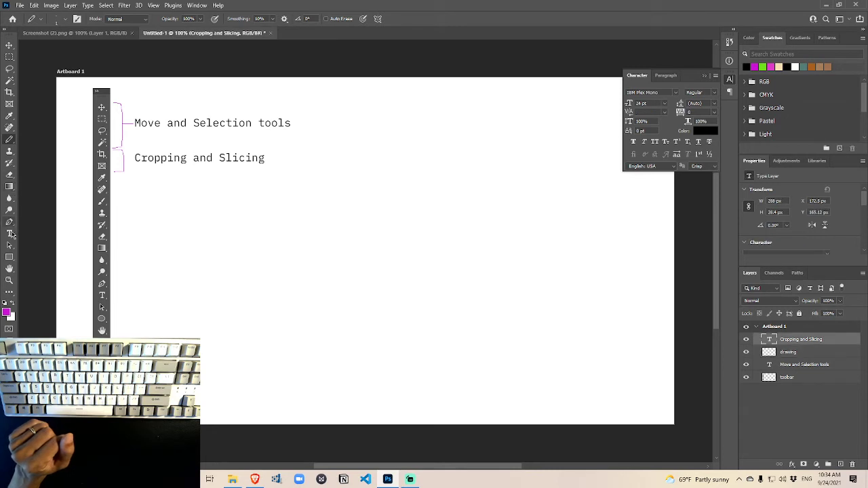
left_click(10, 233)
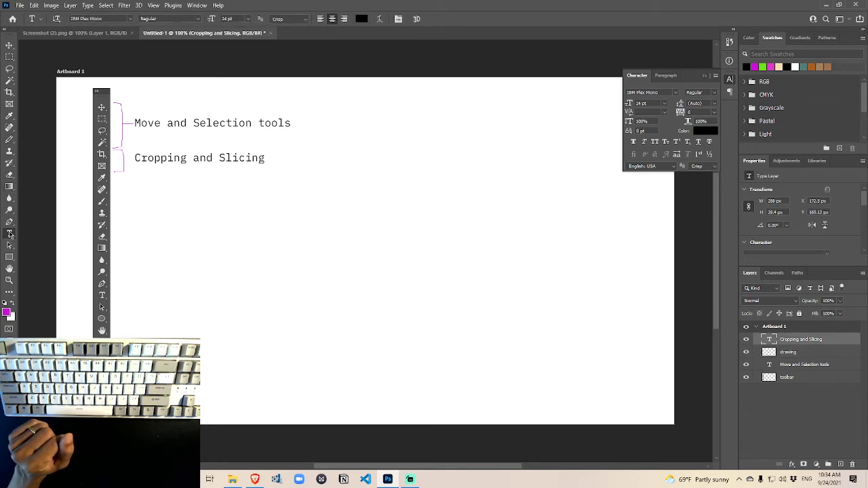
left_click(136, 179)
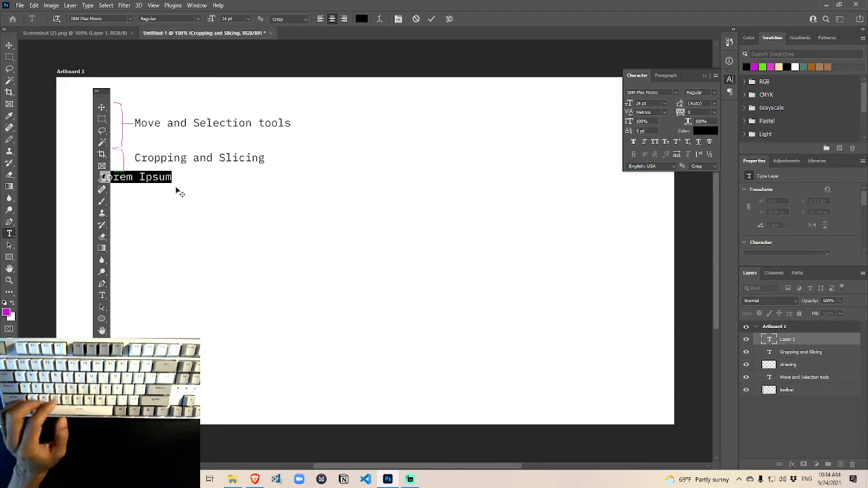
type("Measurement")
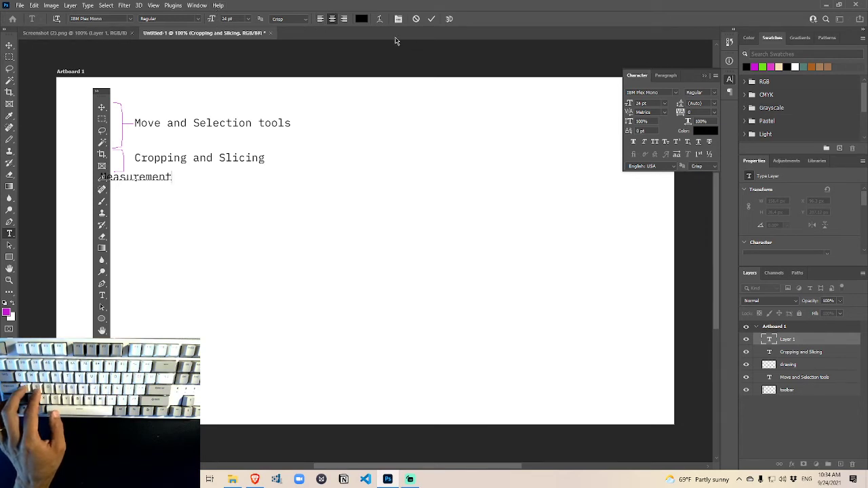
left_click(320, 19)
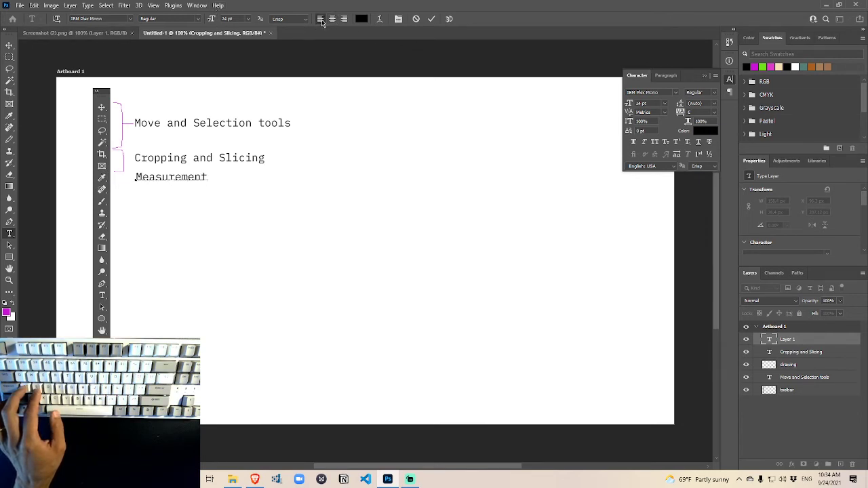
left_click(9, 47)
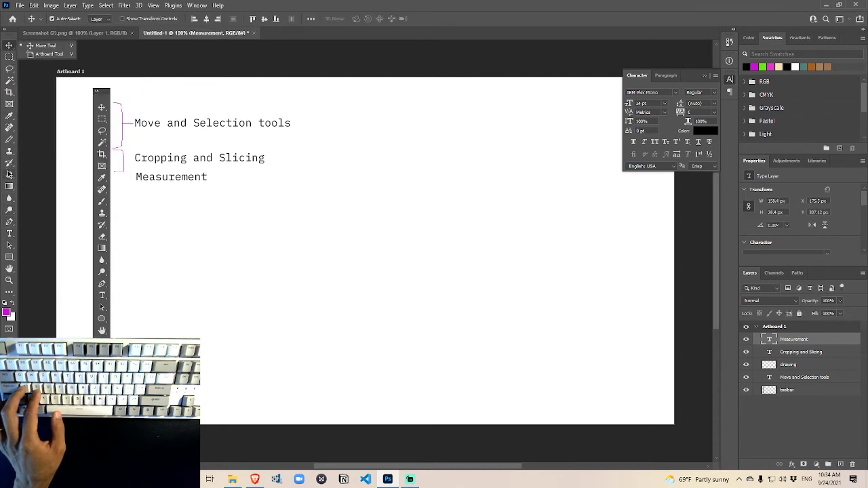
Pencil a magenta arrow on the "drawing" layer from the "Measurement" label to the eyedropper in the toolbar picture
left_click(9, 139)
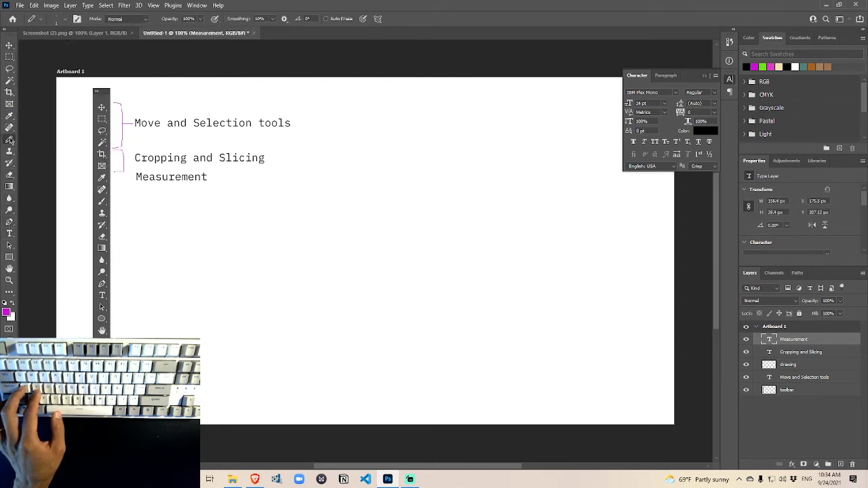
left_click(801, 355)
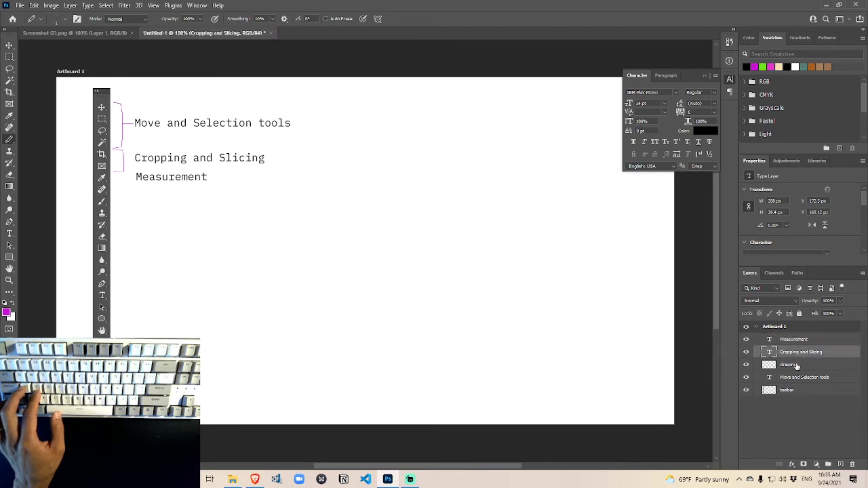
left_click(797, 365)
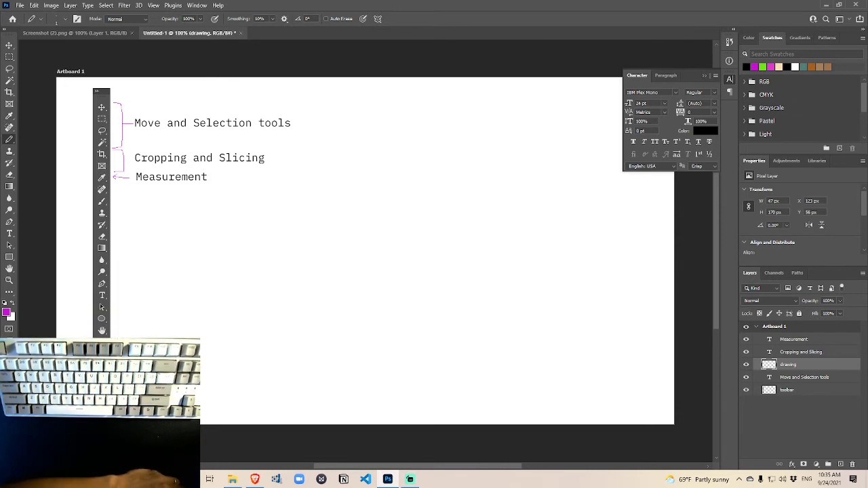
Examine which measurement tools are grouped with the Eyedropper tool
left_click(9, 45)
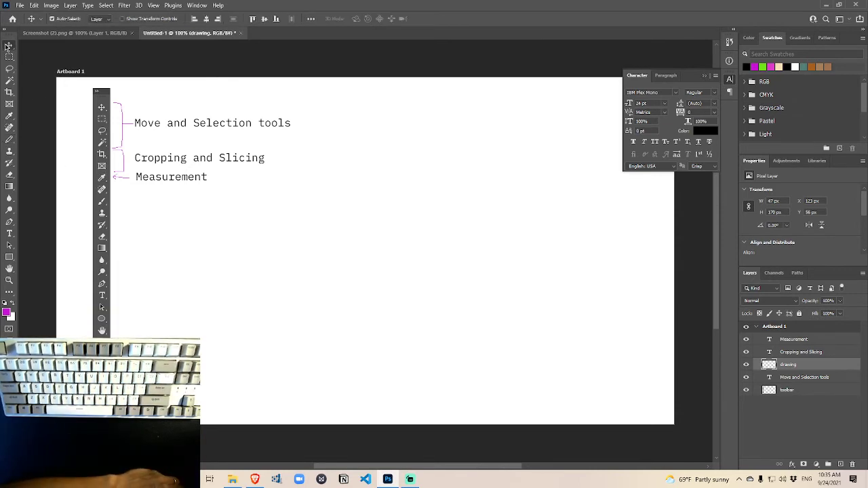
left_click(9, 117)
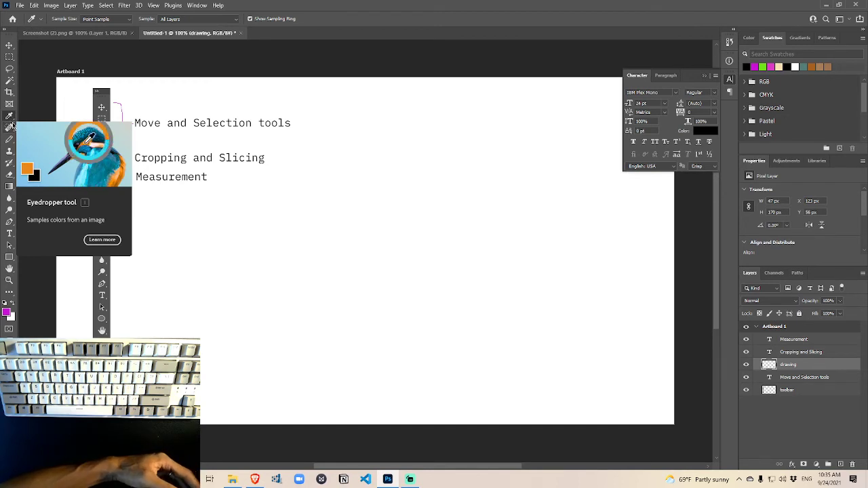
right_click(12, 120)
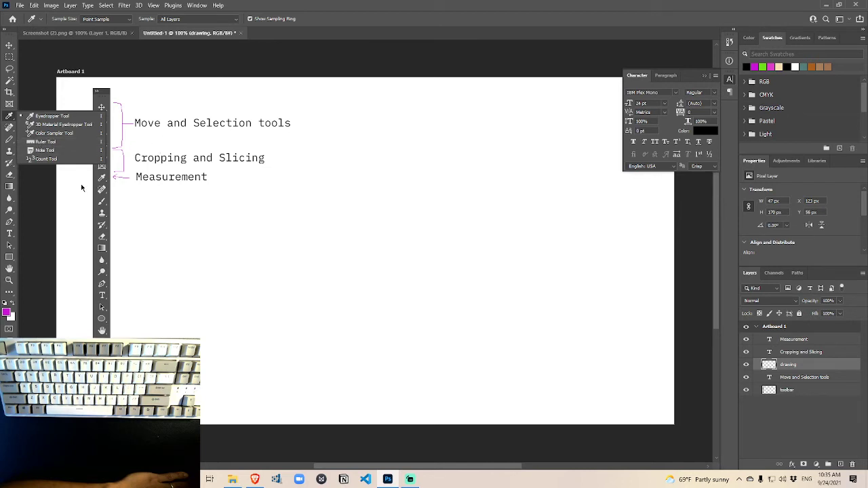
left_click(9, 116)
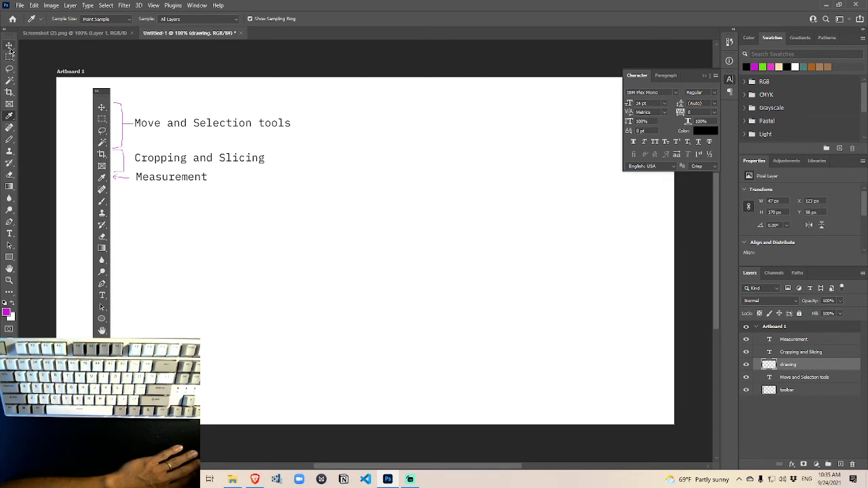
Add a left-aligned text label "Retouching and Painting" beside the toolbar picture's brush tools, at about X 178 px, Y 300 px
left_click(9, 46)
left_click(10, 233)
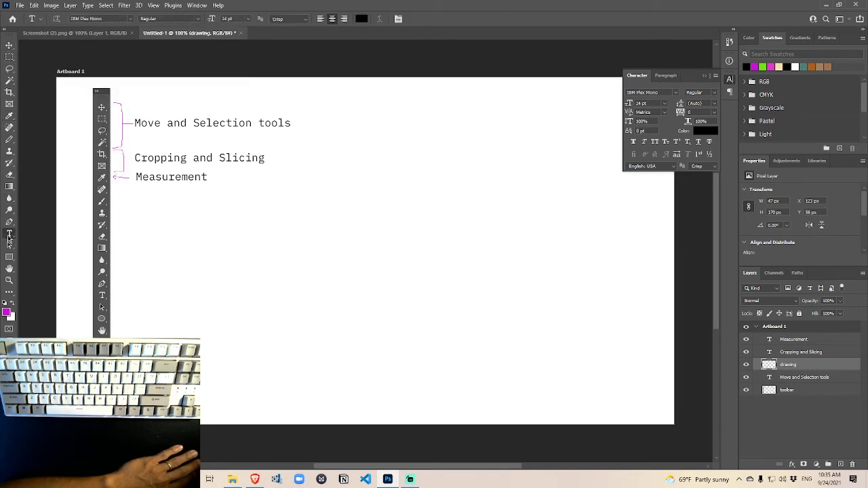
left_click(137, 219)
type("Retouching")
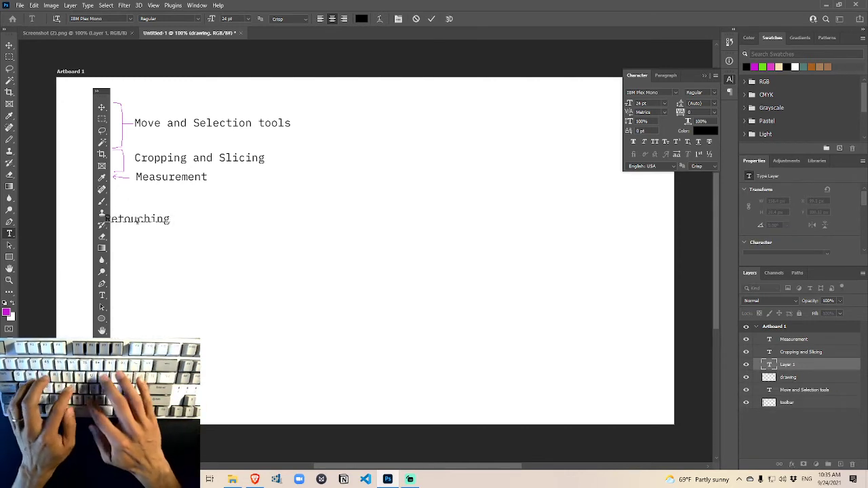
type(" and Pa")
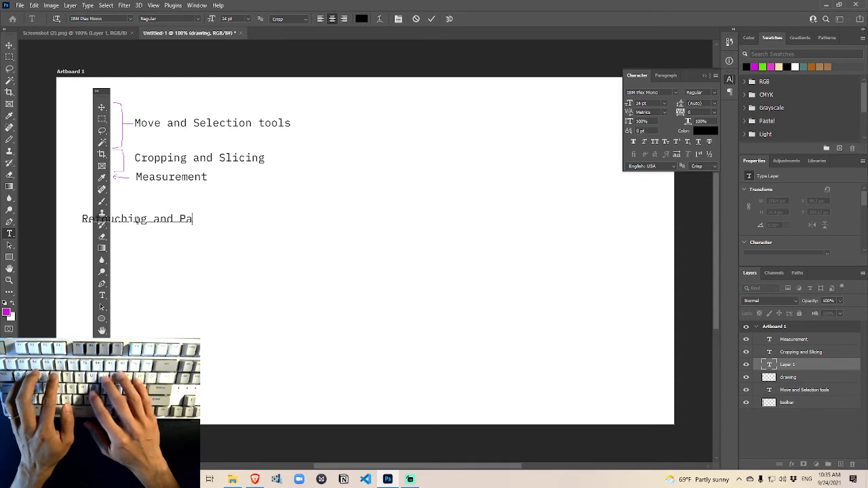
type("inting")
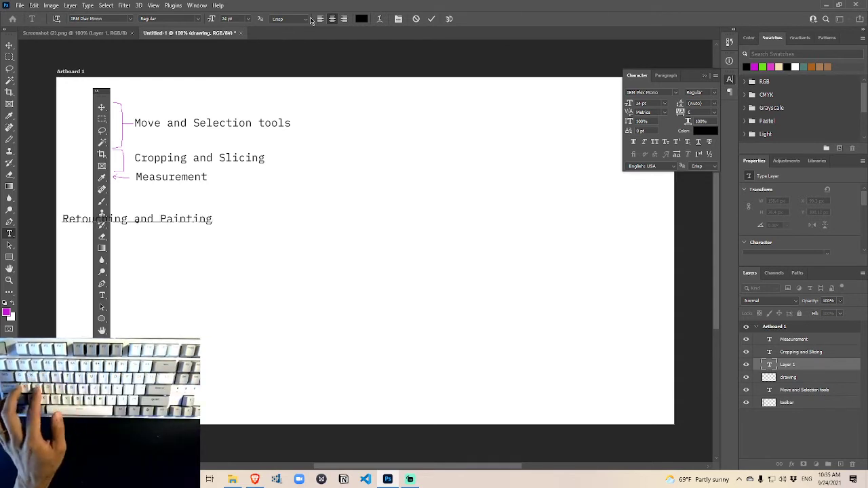
left_click(320, 19)
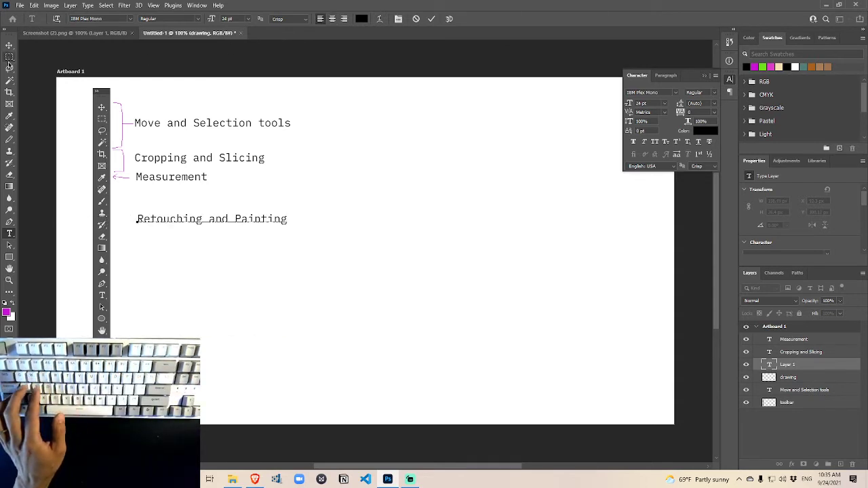
Pencil a magenta bracket on the "drawing" layer spanning the healing brush to dodge tools, and lower the "Retouching and Painting" label to about Y 324 px
left_click(9, 139)
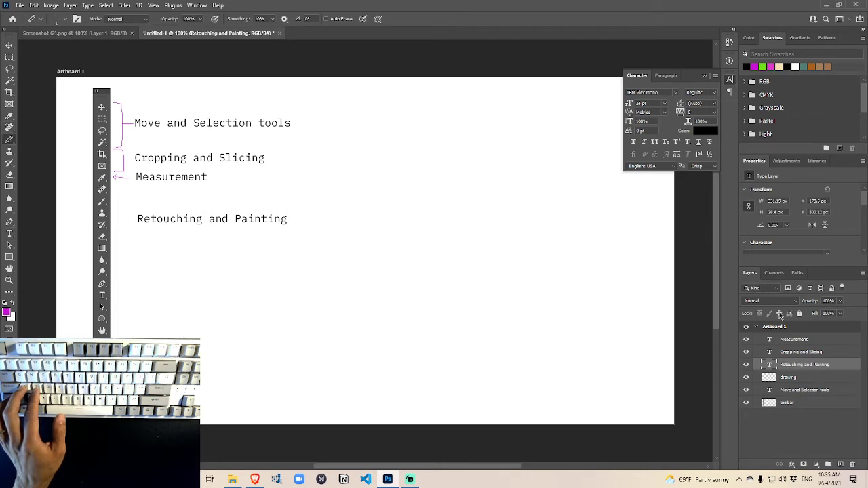
left_click(790, 378)
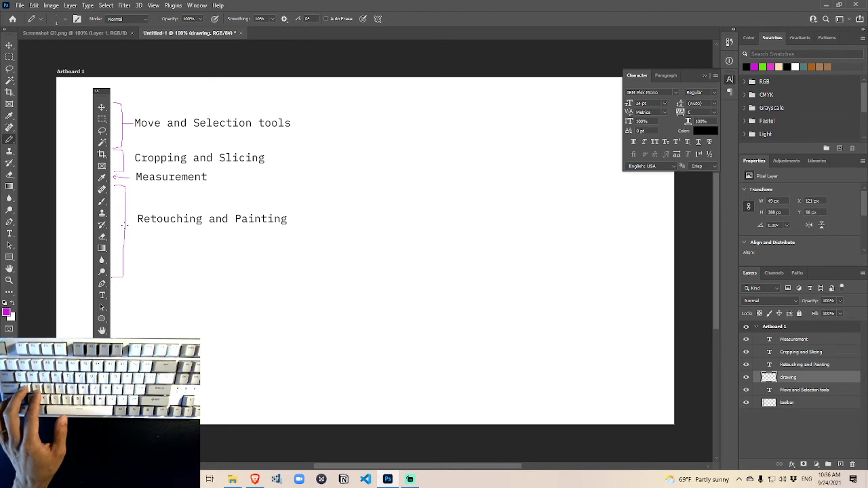
left_click(8, 45)
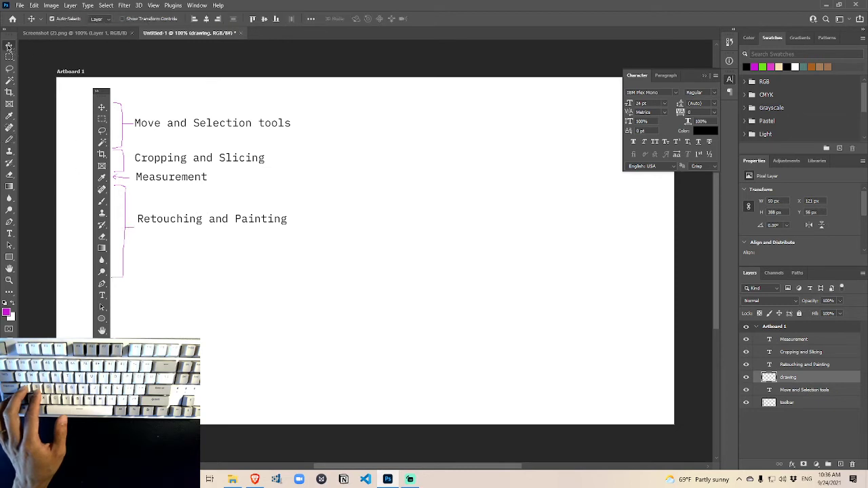
left_click_drag(160, 221, 161, 233)
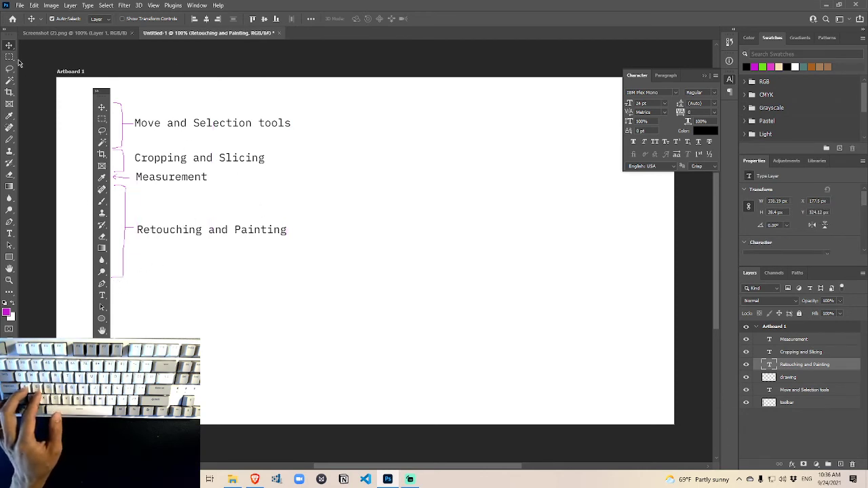
Add a text label "Drawing and Type (Paths)" beside the pen, type and shape tools, at about X 186 px, Y 480 px
left_click(9, 234)
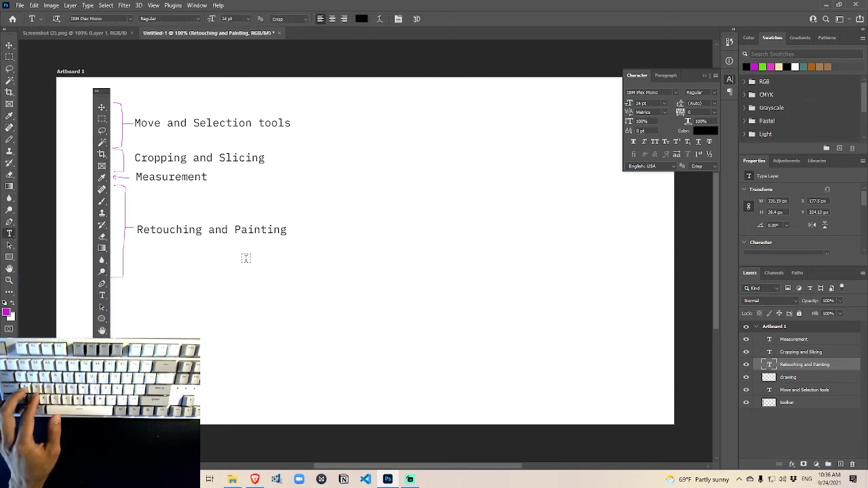
left_click(140, 302)
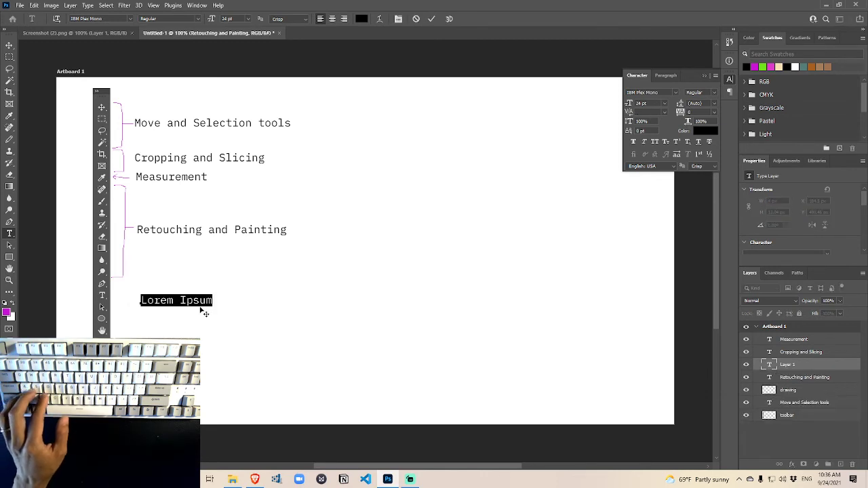
type("Dr")
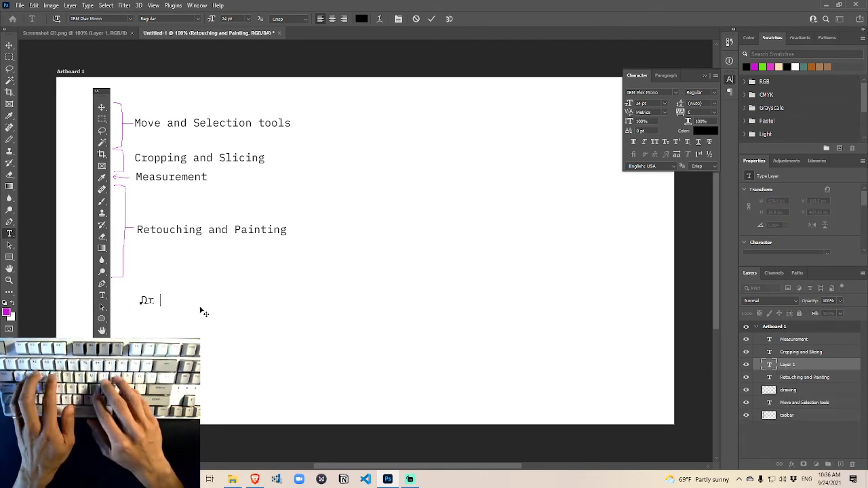
type("awing and Typ")
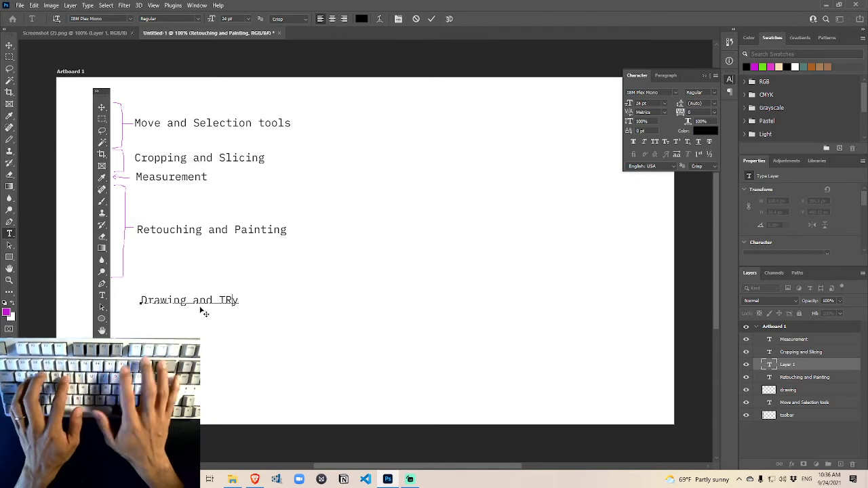
type("e")
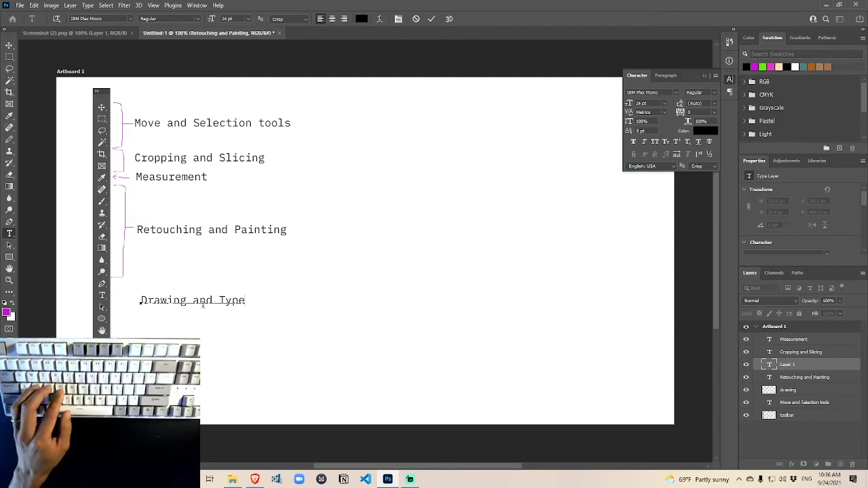
type(" (")
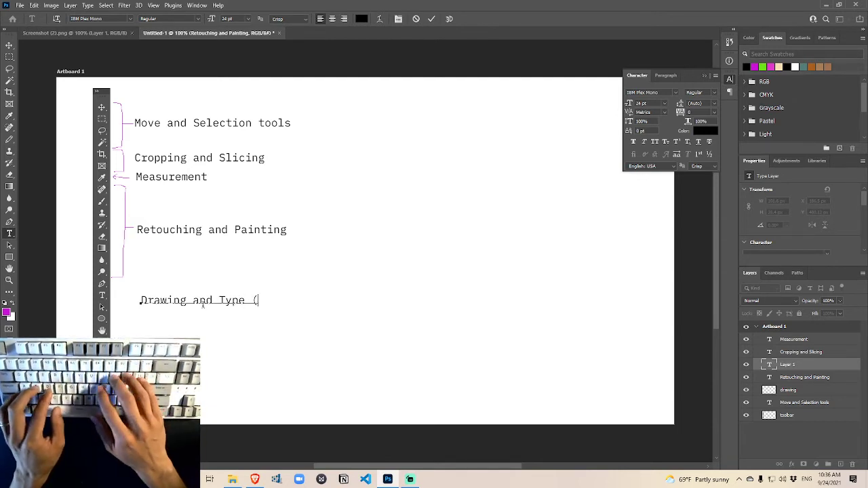
type("Paths)")
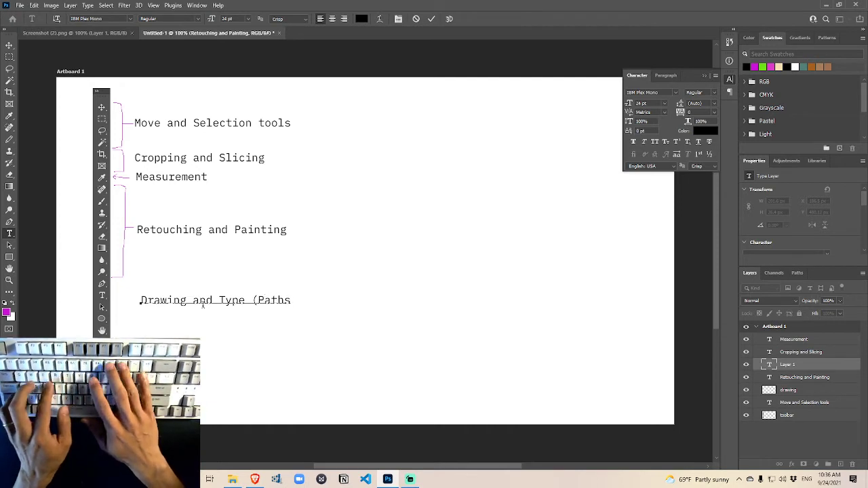
left_click(9, 46)
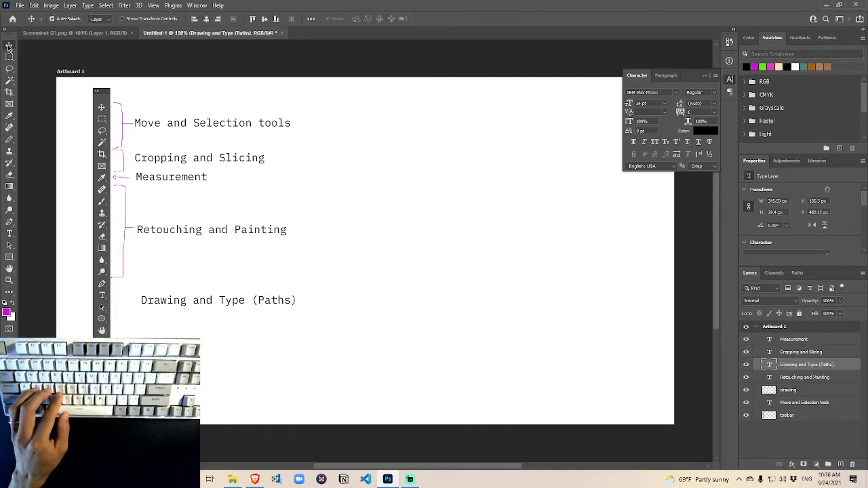
Pencil a magenta bracket on the "drawing" layer joining the pen through shape tools to the "Drawing and Type (Paths)" label
left_click(10, 140)
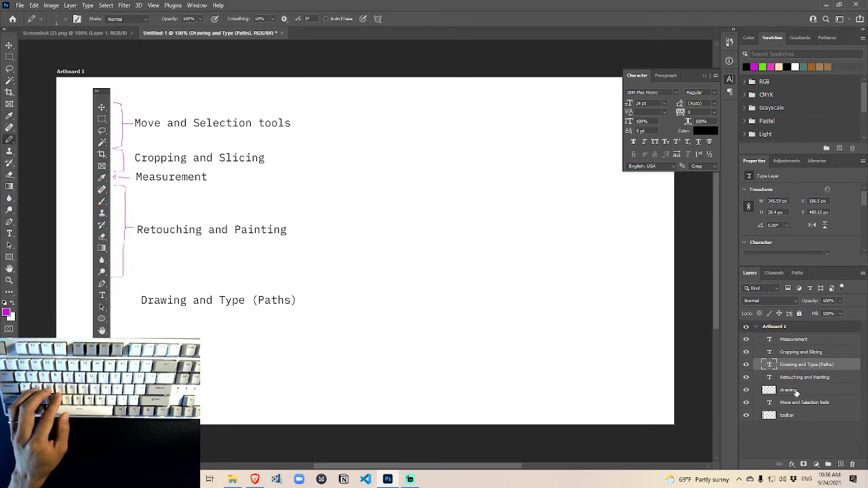
left_click(789, 391)
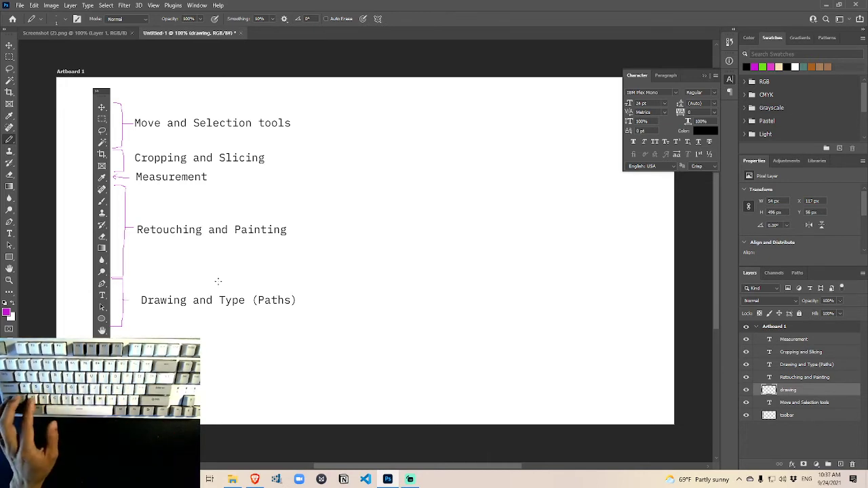
left_click(9, 46)
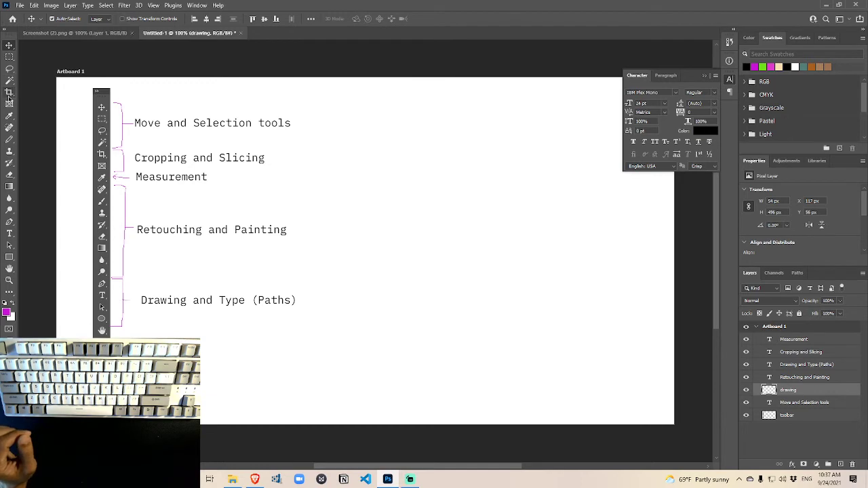
Add a "Navigation" text label at about X 189 px, Y 561 px, and pencil its bracket around the hand and zoom tools on the "drawing" layer
left_click(8, 232)
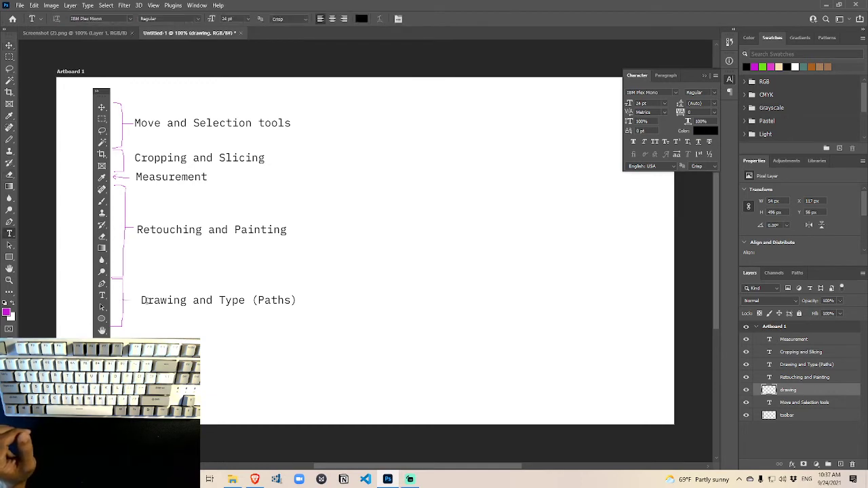
left_click(141, 336)
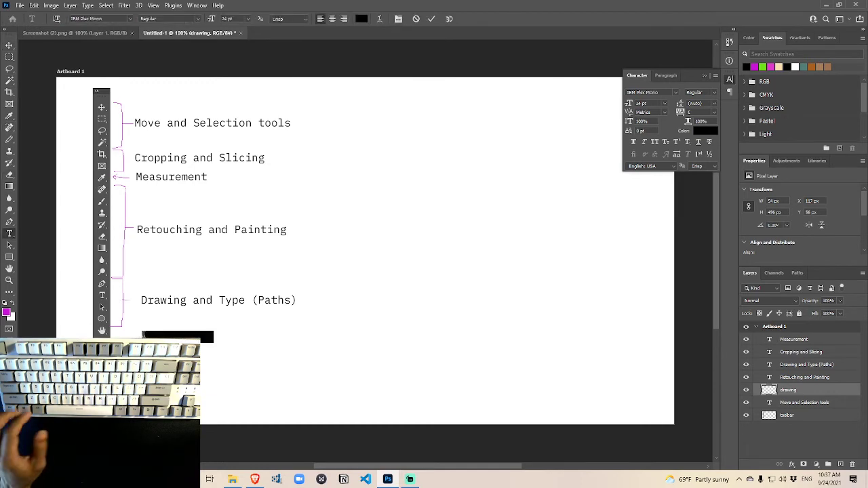
type("Navigation")
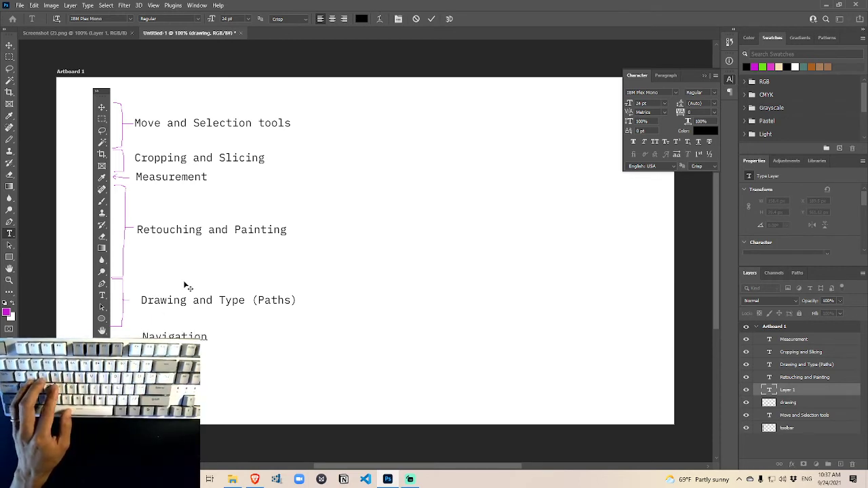
left_click(8, 140)
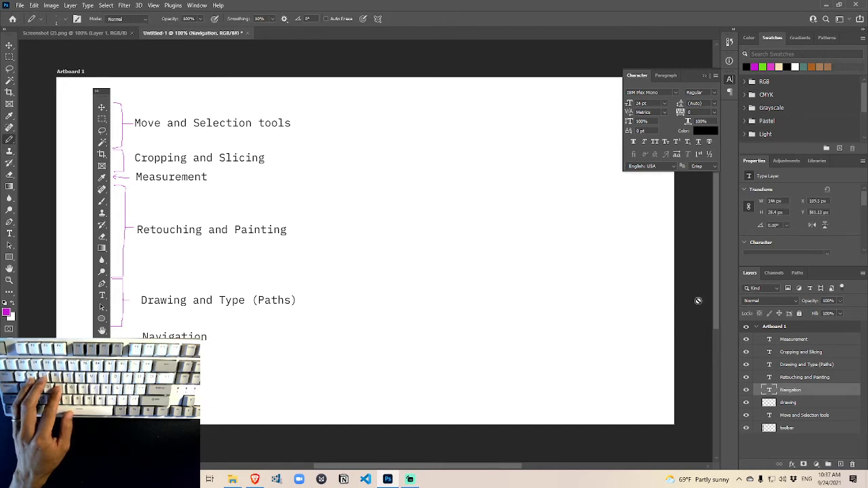
left_click(789, 402)
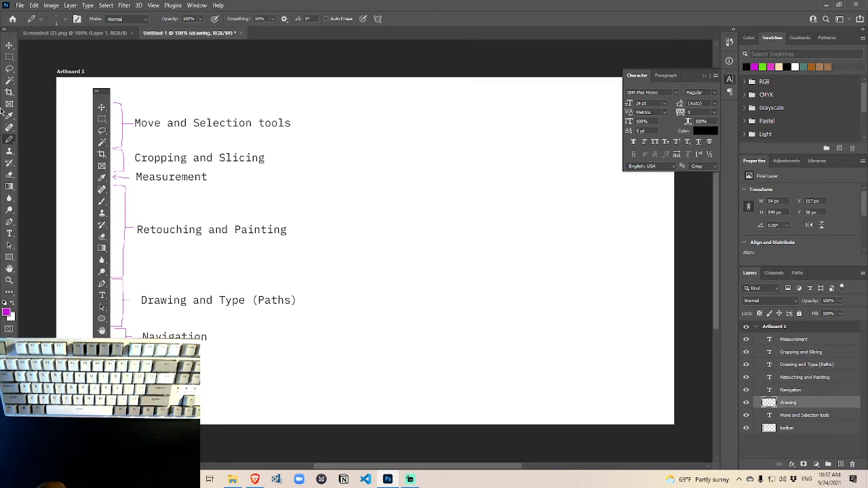
Add a text label "Color" beside the foreground and background swatches in the toolbar picture, at about X 191 px, Y 645 px
left_click(8, 231)
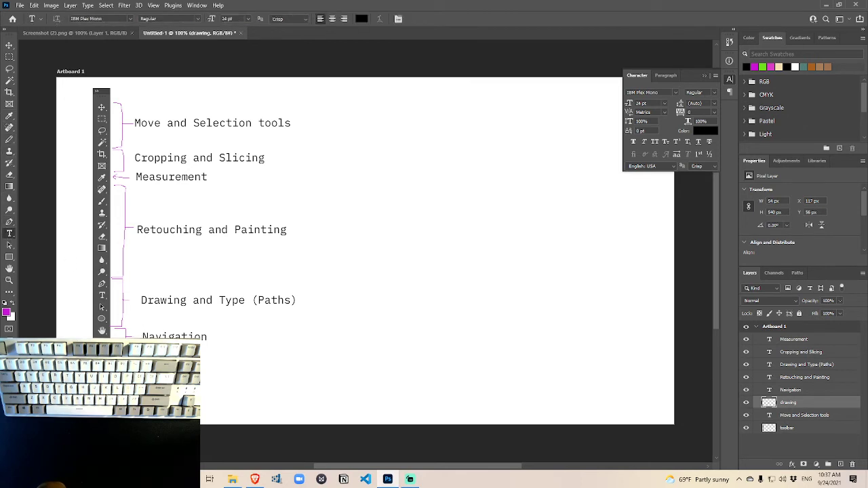
left_click(202, 378)
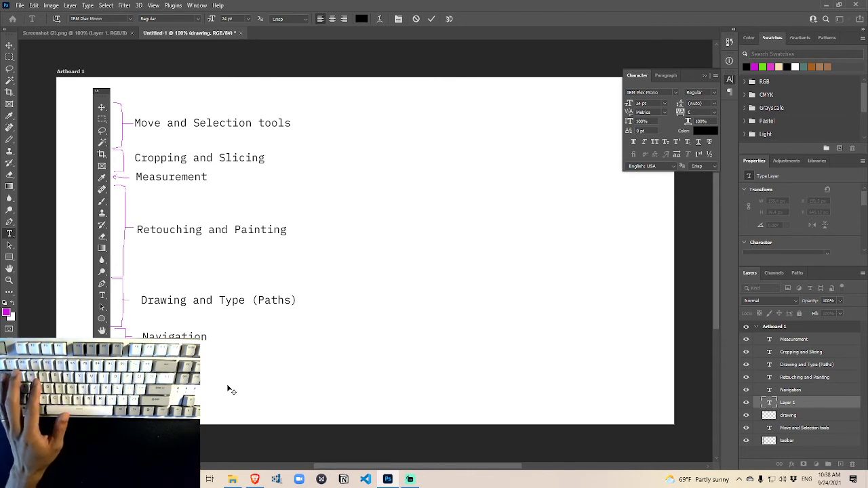
left_click(10, 44)
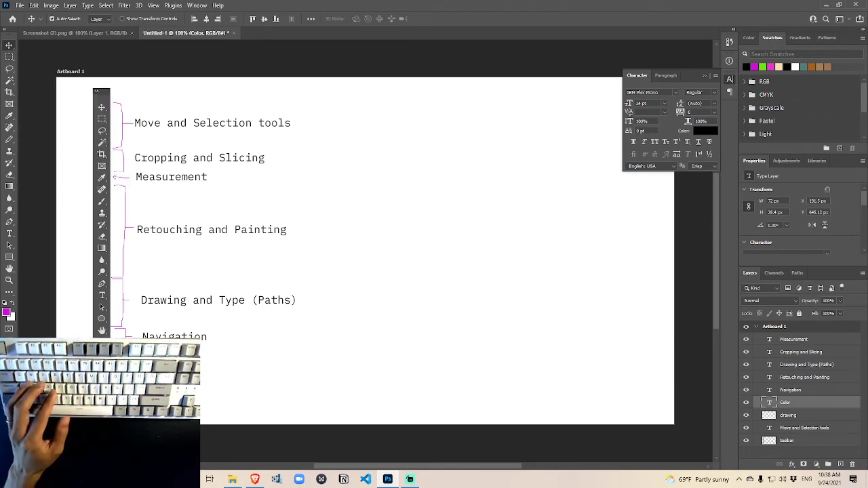
Pencil a magenta bracket on the "drawing" layer between the foreground and background swatches and the "Color" label
left_click(8, 140)
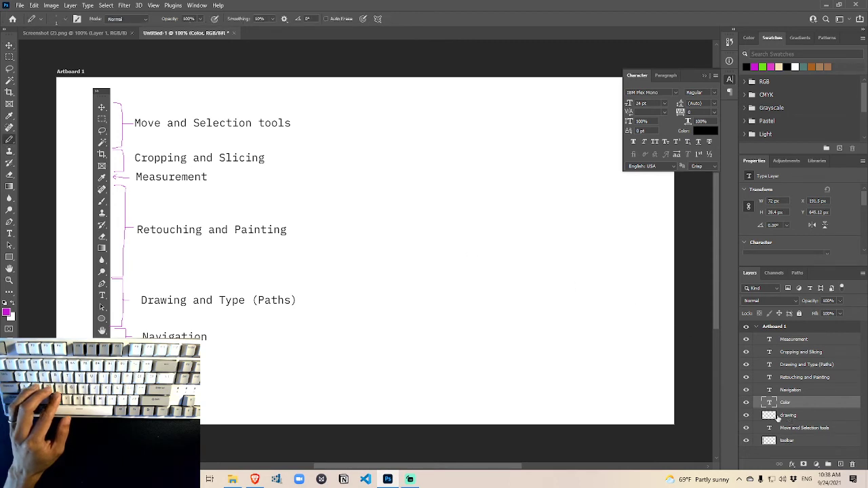
left_click(786, 415)
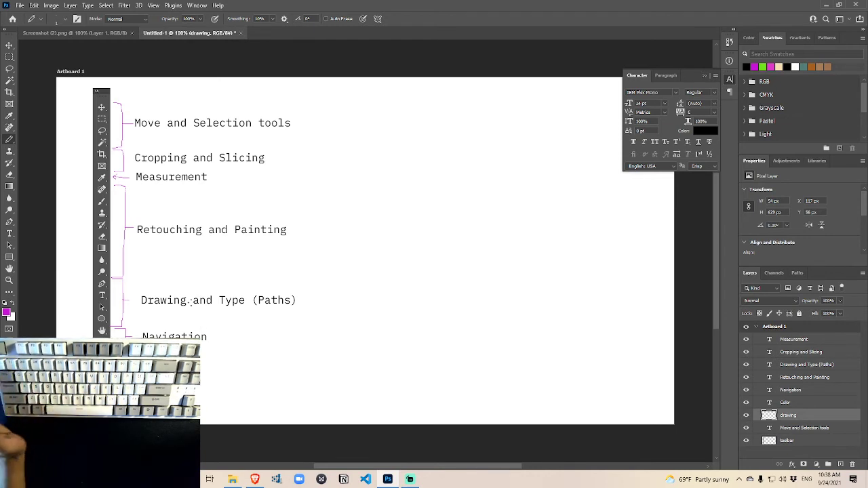
key("v")
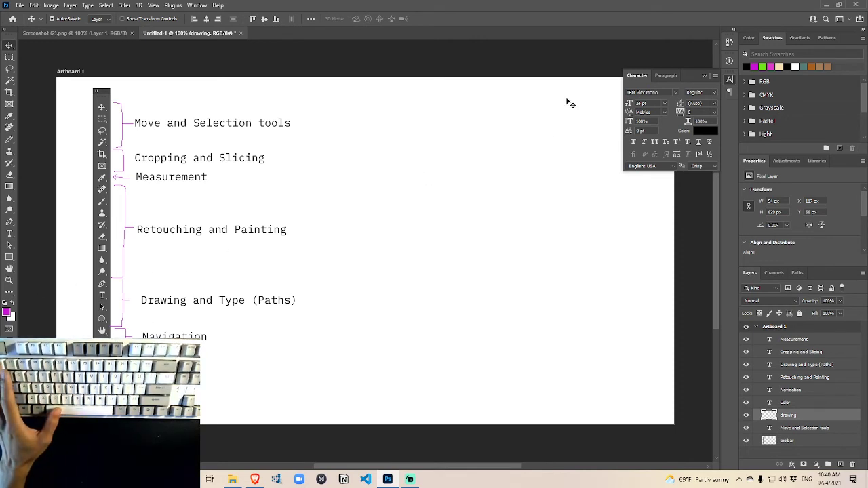
Hide the Character panel and pan the canvas with the Hand tool to view the whole labelled toolbar
left_click(728, 81)
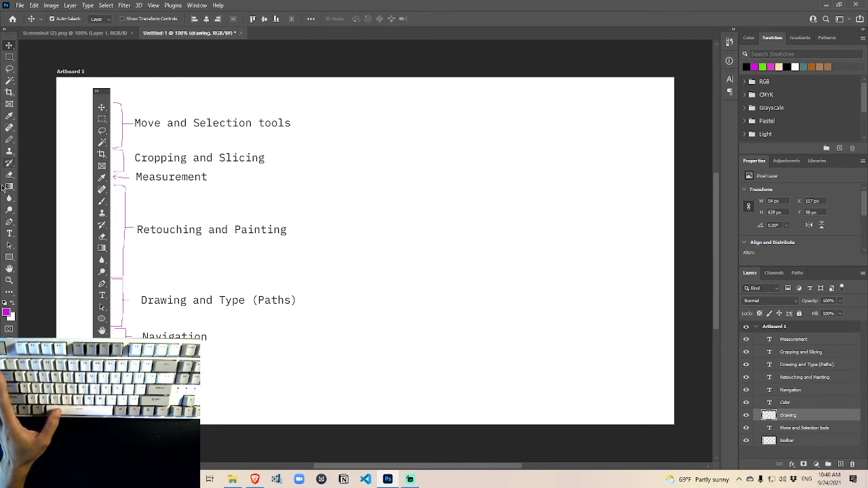
left_click(10, 269)
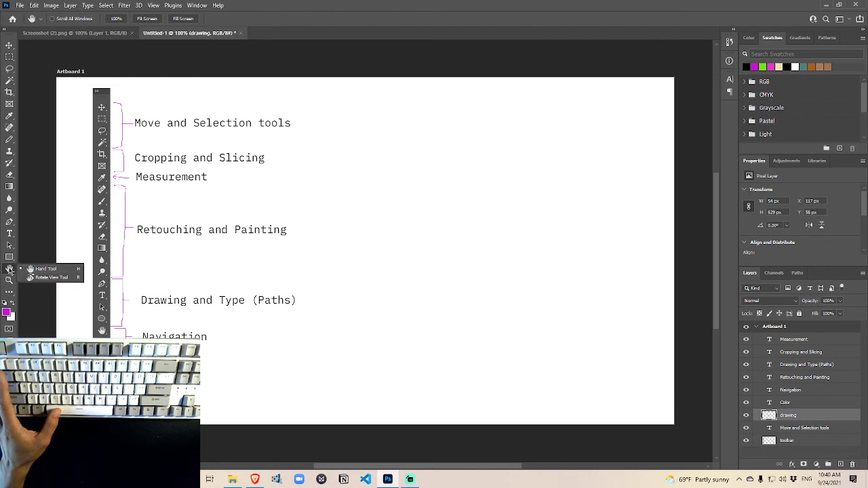
left_click(65, 265)
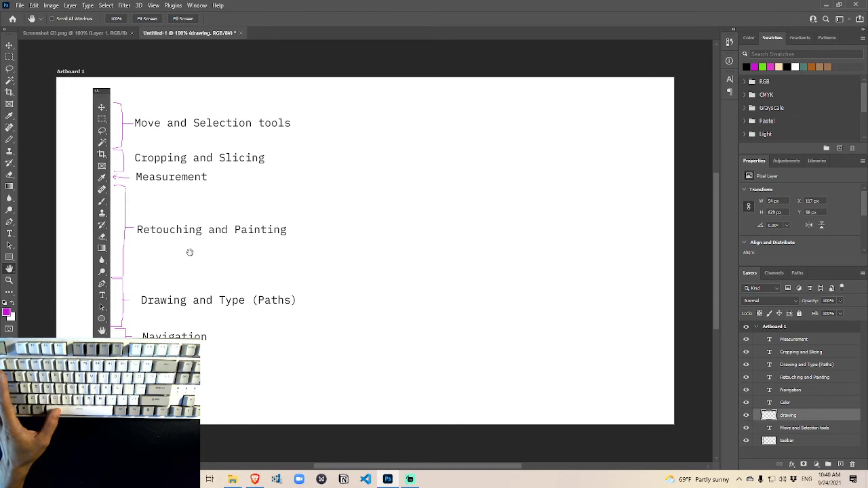
left_click_drag(205, 256, 436, 251)
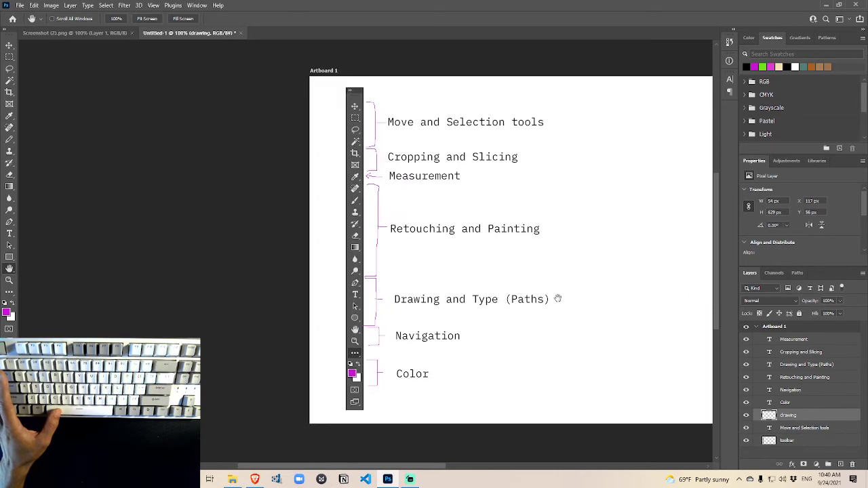
Pan the canvas with the Hand tool to look over the labelled toolbar and the rest of the artboard
left_click_drag(558, 299, 457, 276)
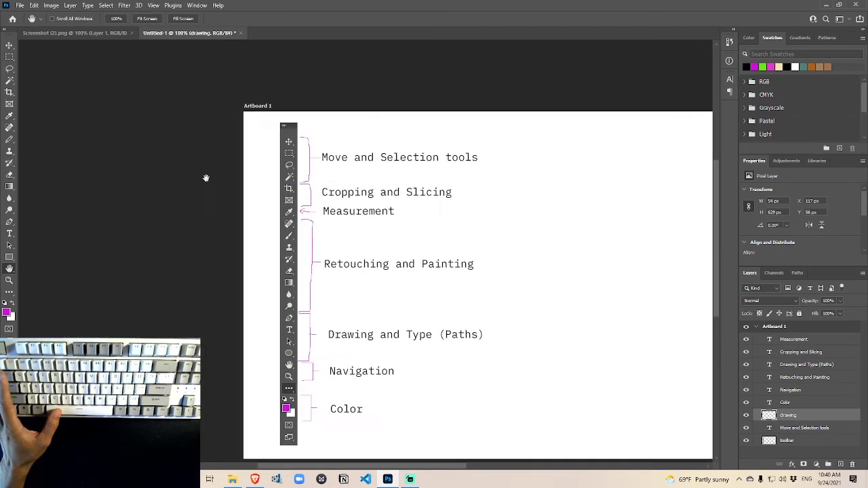
left_click_drag(552, 265, 416, 245)
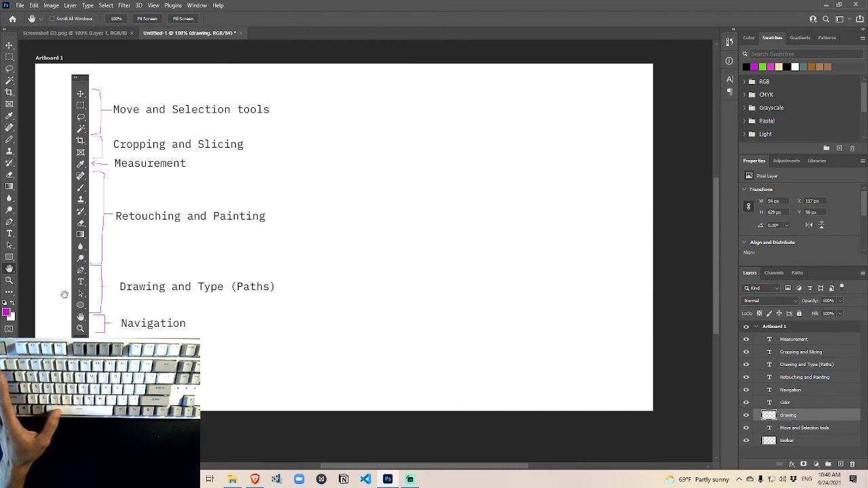
left_click_drag(324, 242, 393, 249)
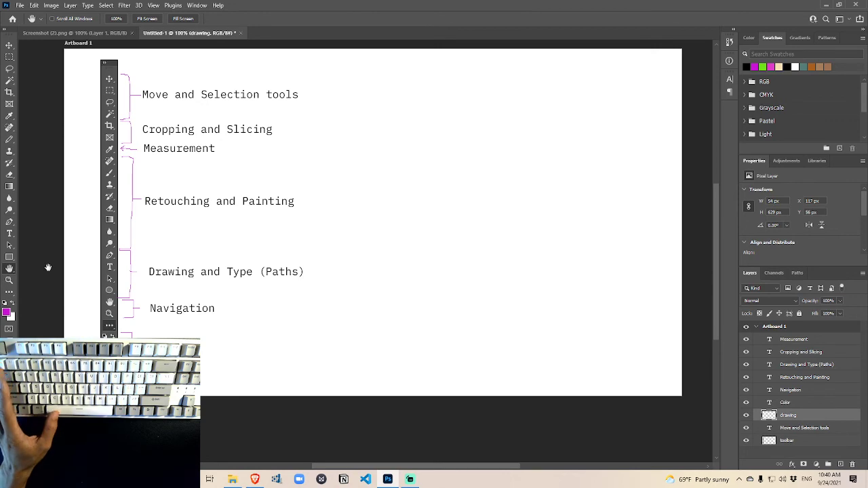
Zoom in to 521% on the toolbar picture and pan down to the retouching tools and back to its top
left_click(9, 281)
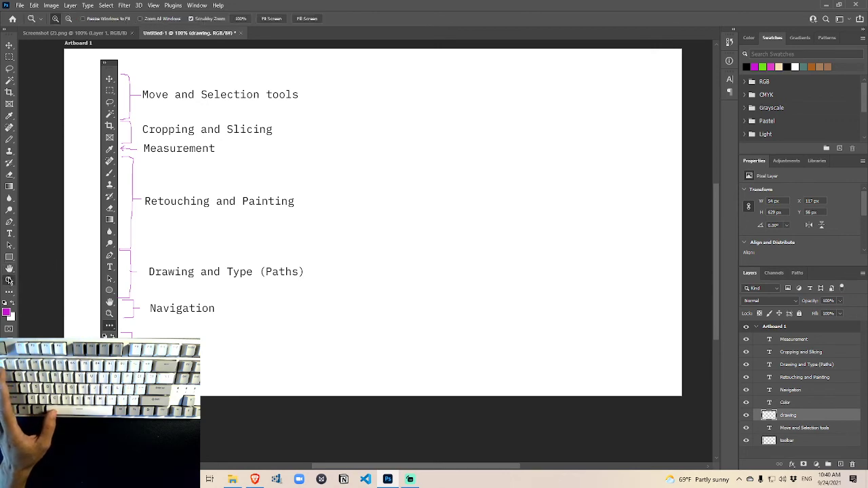
left_click_drag(78, 70, 137, 117)
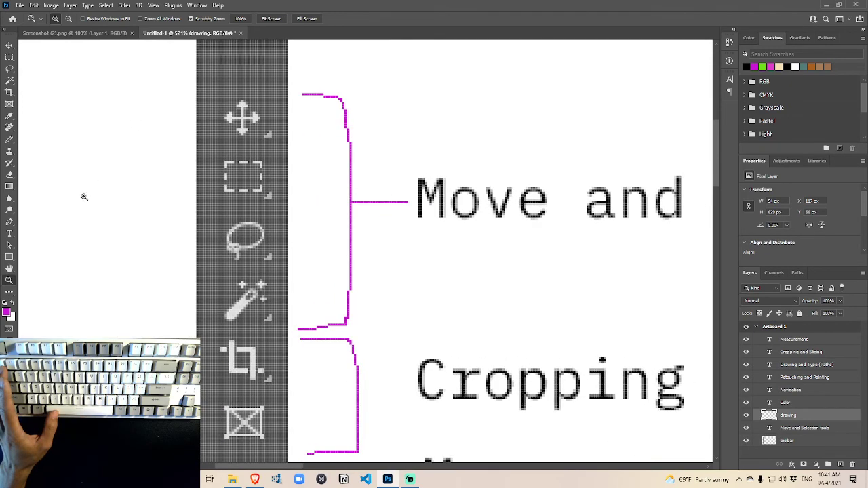
left_click(10, 269)
left_click_drag(173, 263, 148, 203)
left_click_drag(110, 261, 253, 198)
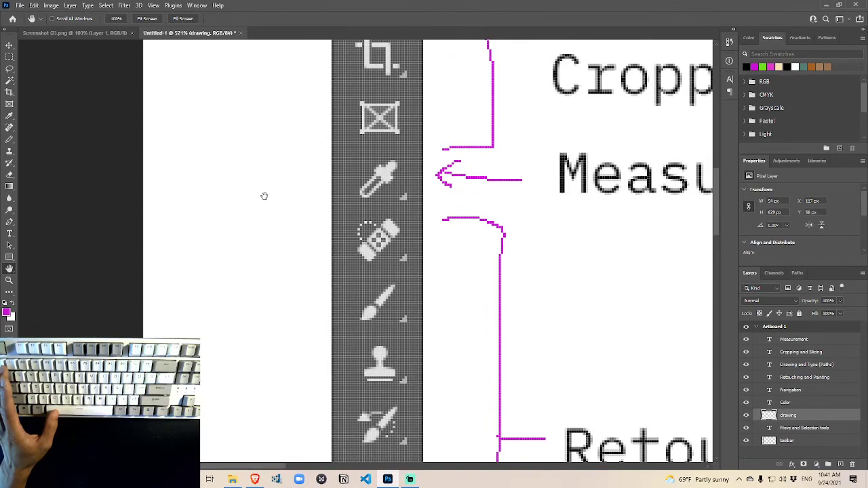
mouse_move(279, 165)
left_mouse_down()
mouse_move(250, 285)
mouse_move(259, 322)
left_mouse_up()
left_click_drag(231, 159, 221, 330)
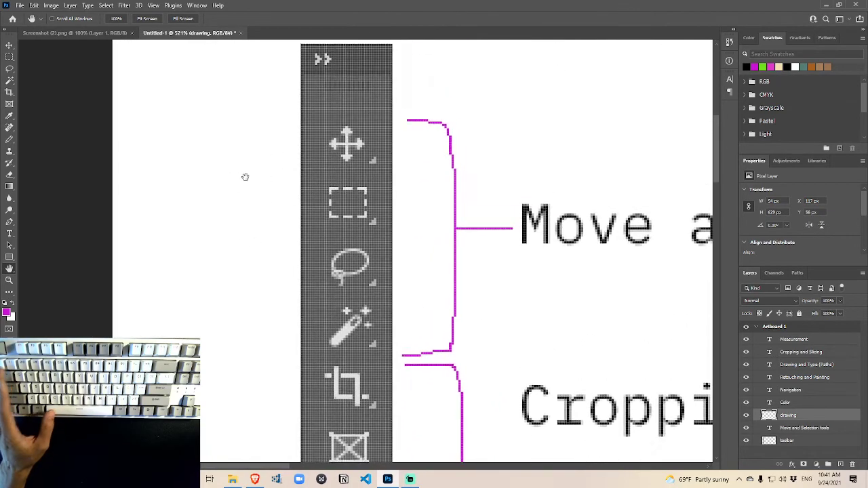
left_click_drag(245, 177, 240, 226)
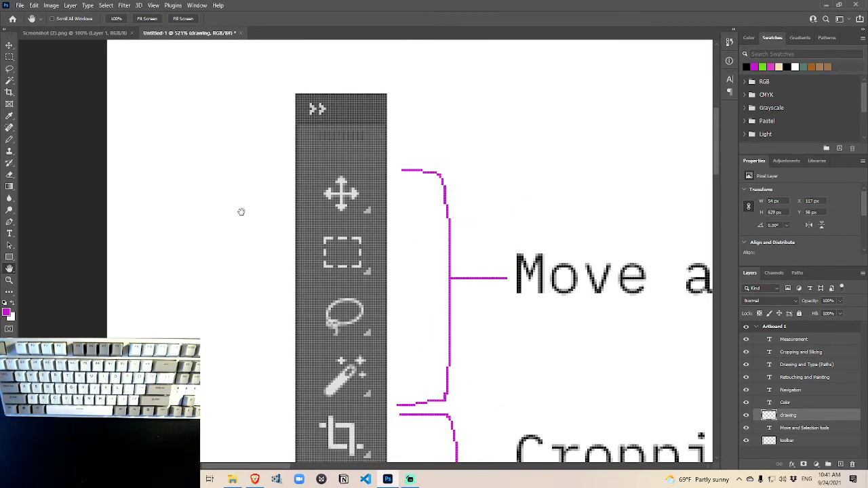
Magnify the move tool icon in the toolbar picture to 1200% with the Zoom tool
left_click(9, 280)
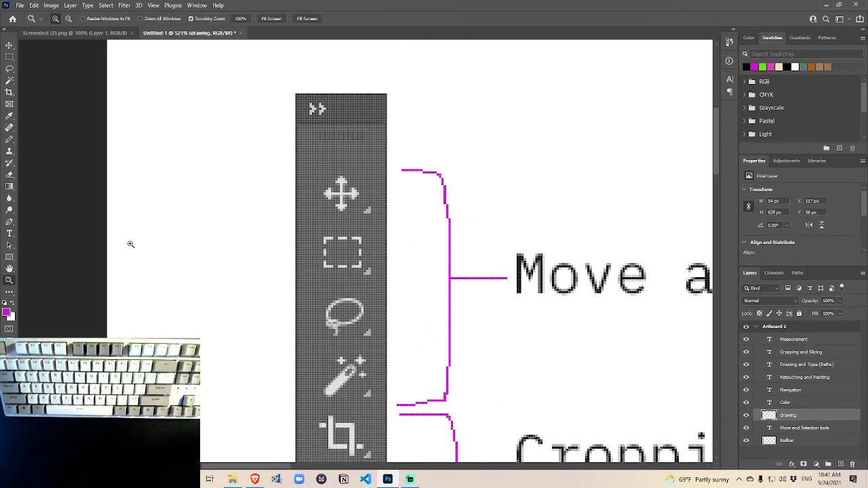
left_click(332, 195)
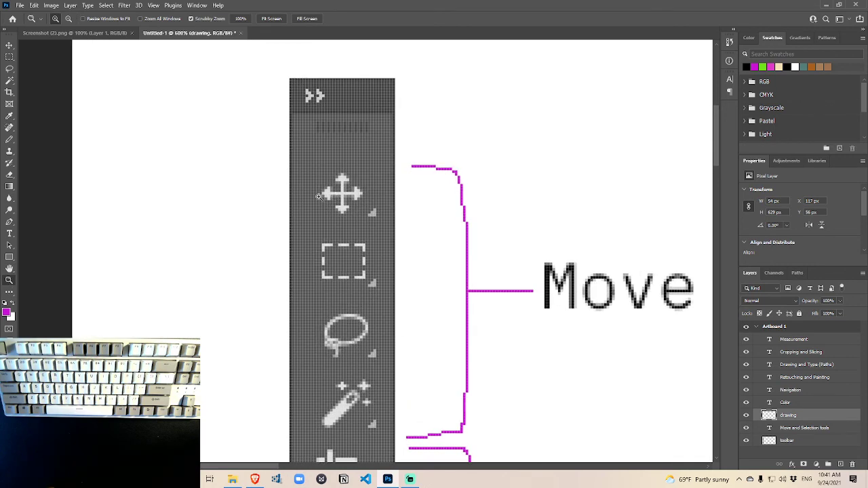
left_click(318, 197)
left_click(307, 202)
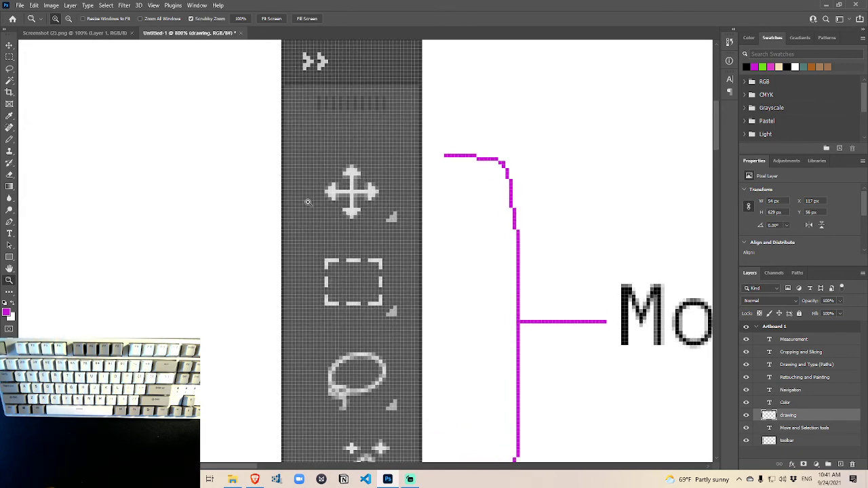
left_click(282, 177)
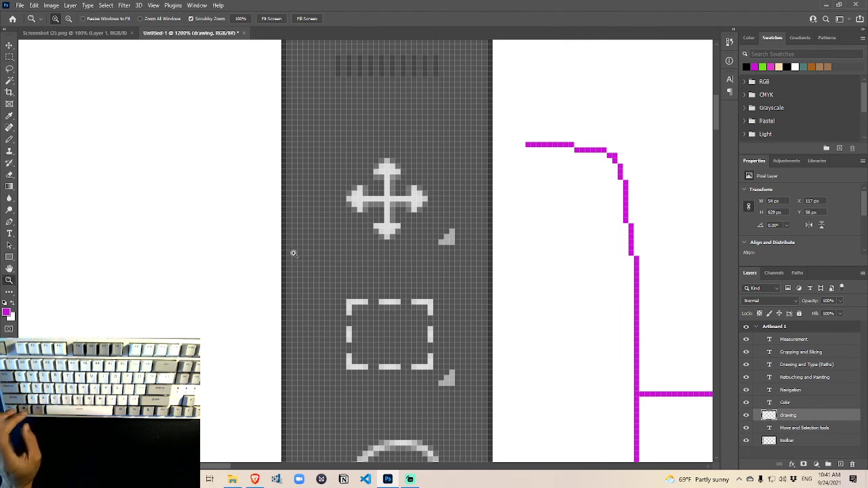
Zoom out from the move tool icon in steps to 100% with the Zoom tool
key("super")
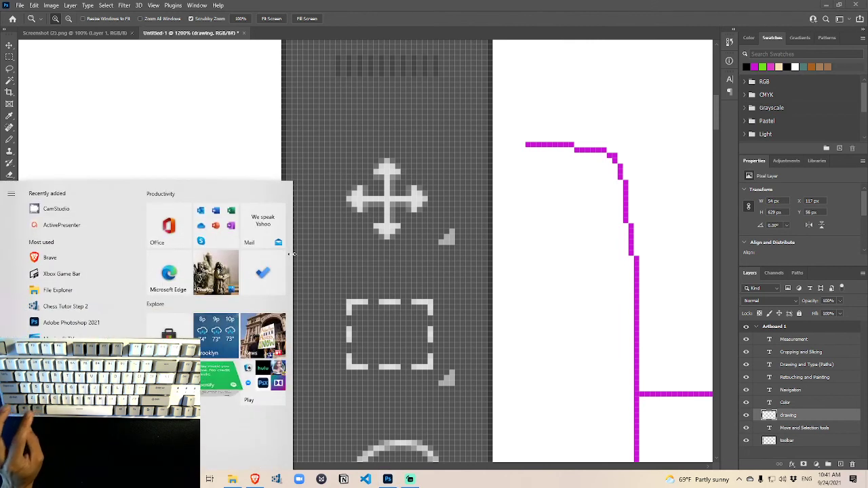
key("super")
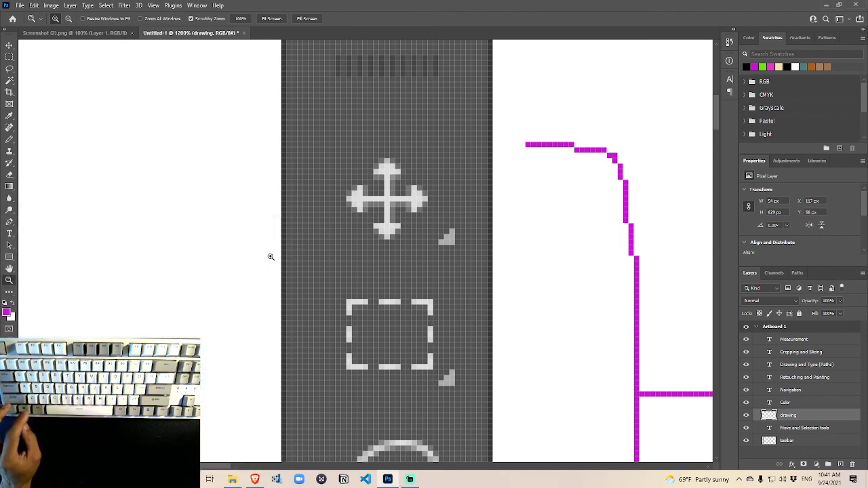
scroll(294, 274, "down", 1)
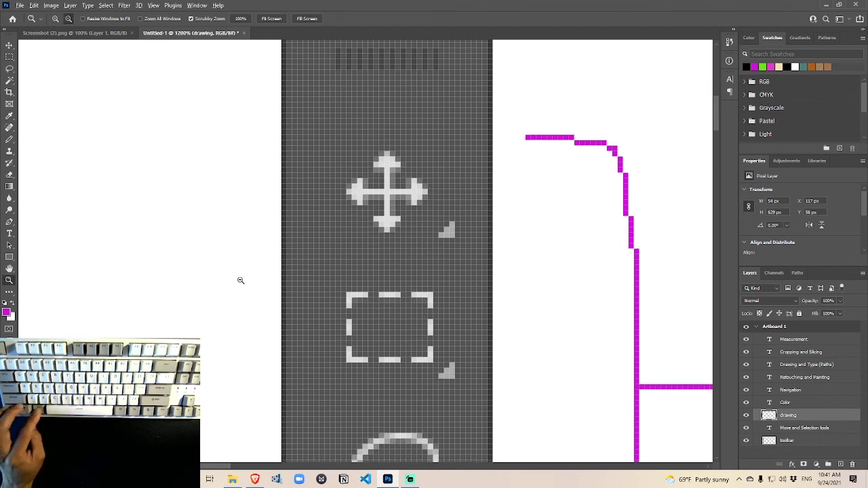
key("alt")
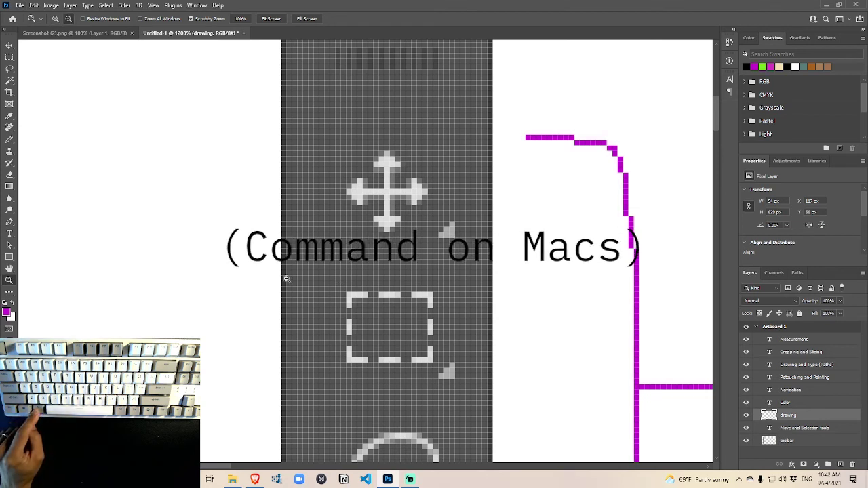
left_click(357, 256, "alt")
left_click(357, 257, "alt")
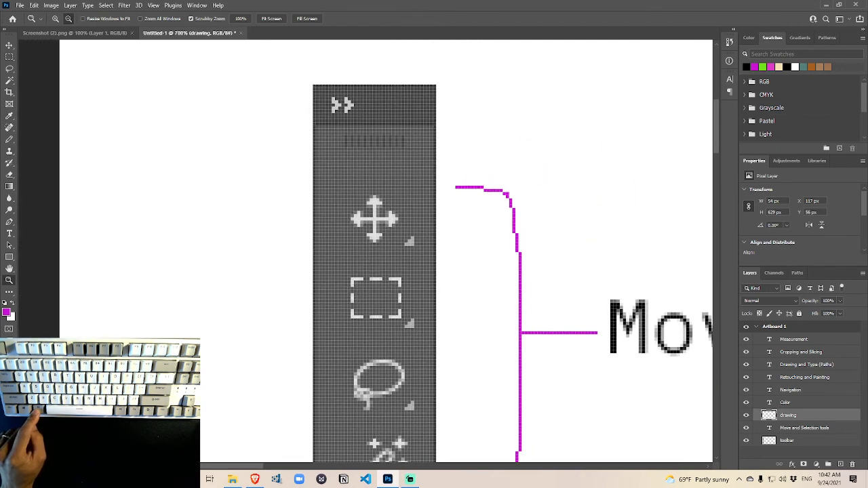
left_click(361, 243, "alt")
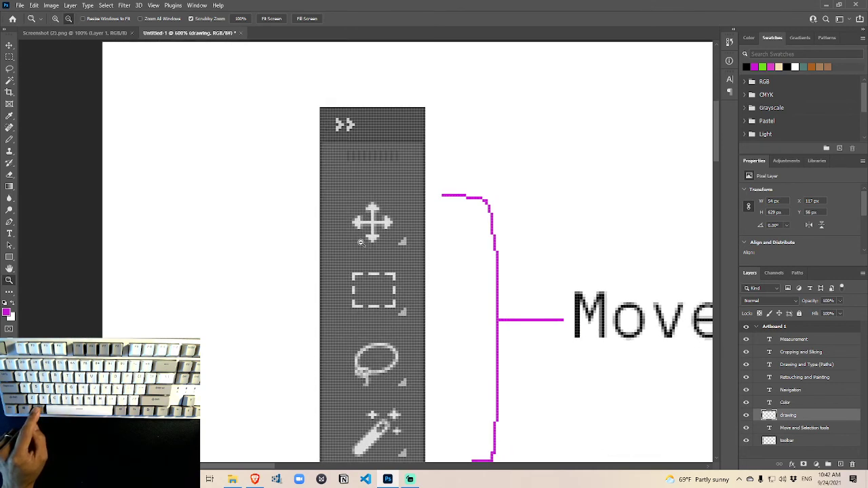
left_click(361, 242, "alt")
left_click(361, 242, "alt")
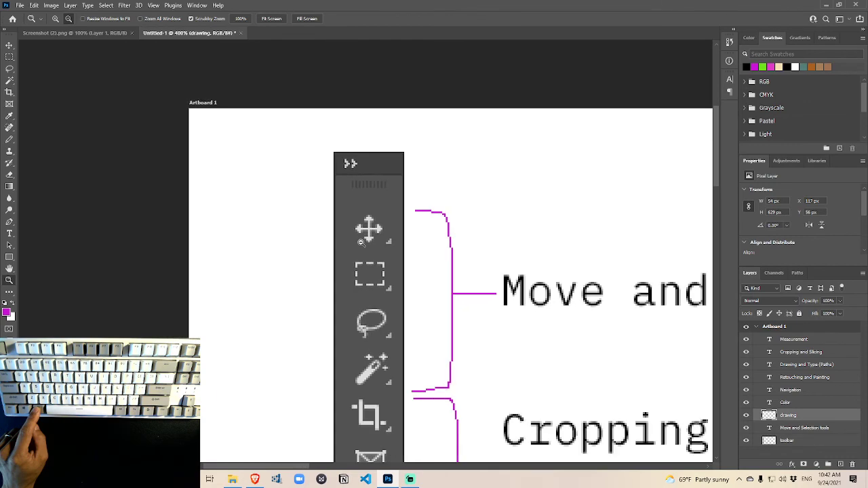
left_click(361, 243, "alt")
left_click(360, 243, "alt")
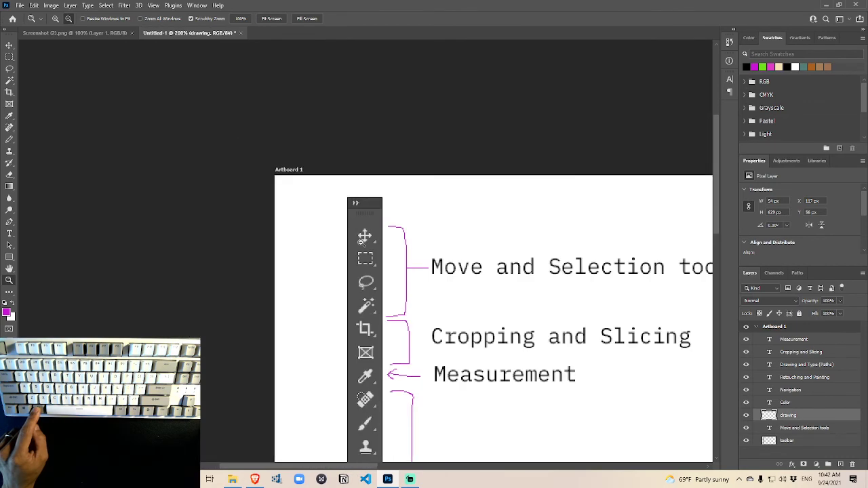
left_click(360, 242, "alt")
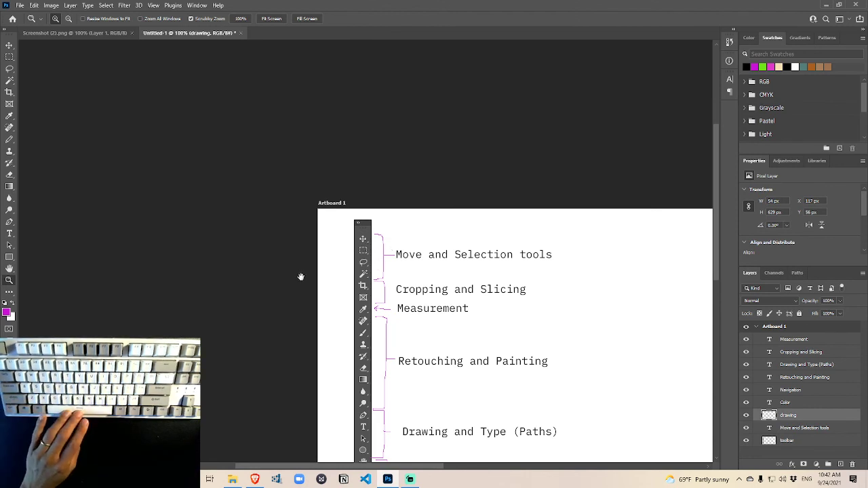
Pan the whole labelled toolbar into view and step the magnification repeatedly between 100% and 33.3%, ending at 33.3%
left_click_drag(421, 291, 326, 312)
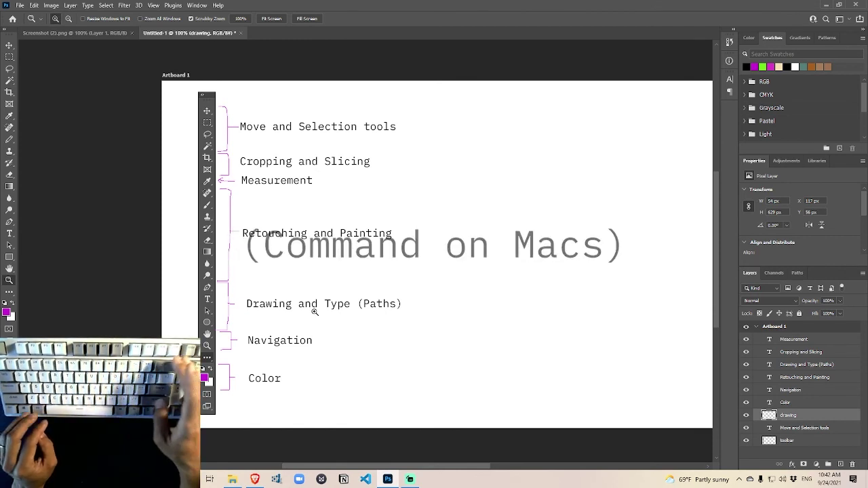
key("ctrl+minus")
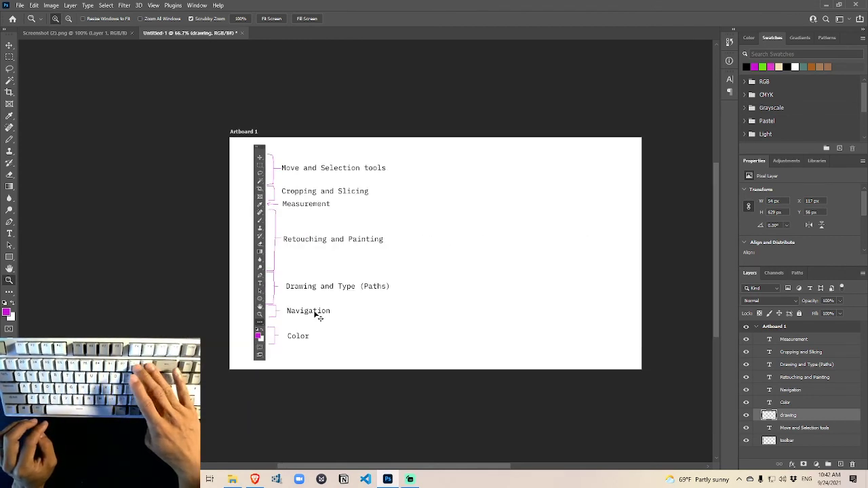
key("ctrl+plus")
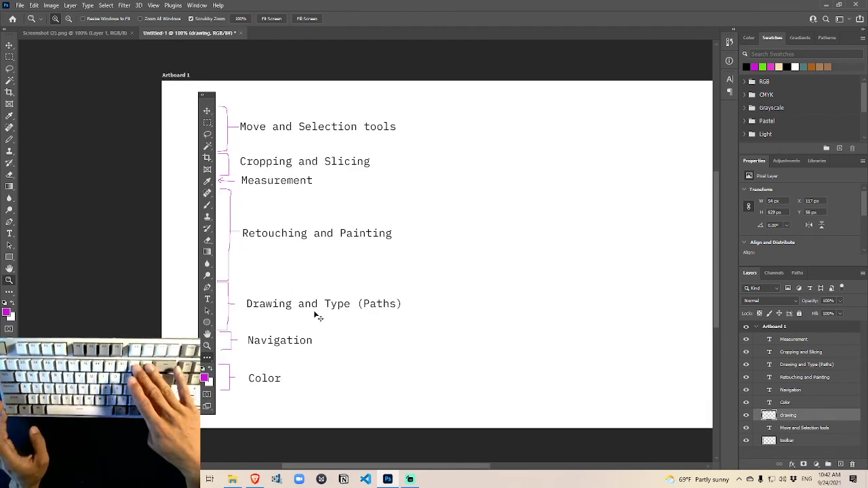
key("ctrl+minus")
key("ctrl+minus")
key("ctrl+minus")
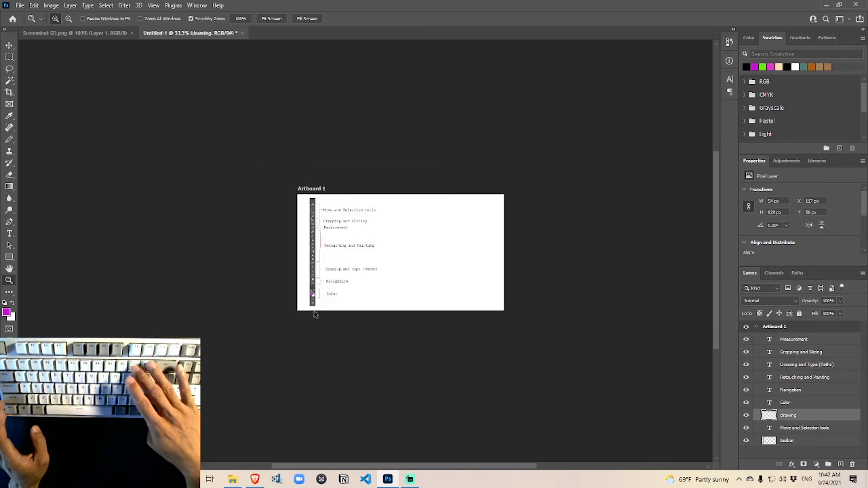
key("ctrl+plus")
key("ctrl+plus")
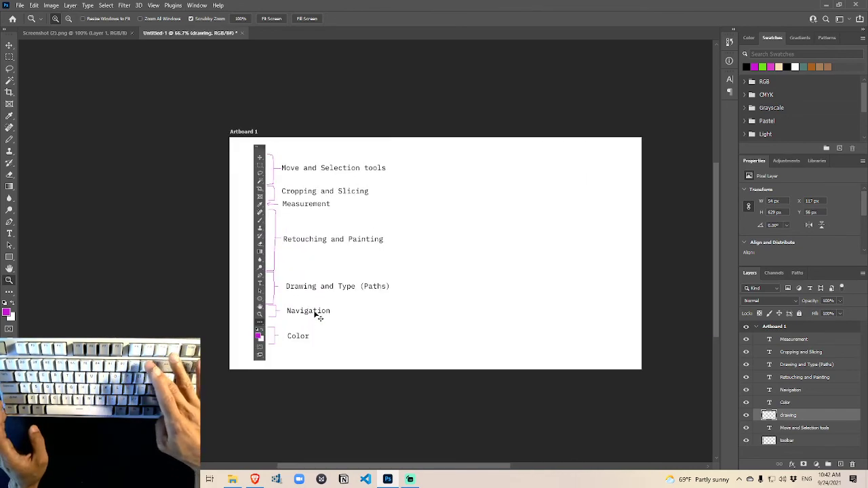
key("ctrl+plus")
key("ctrl+minus")
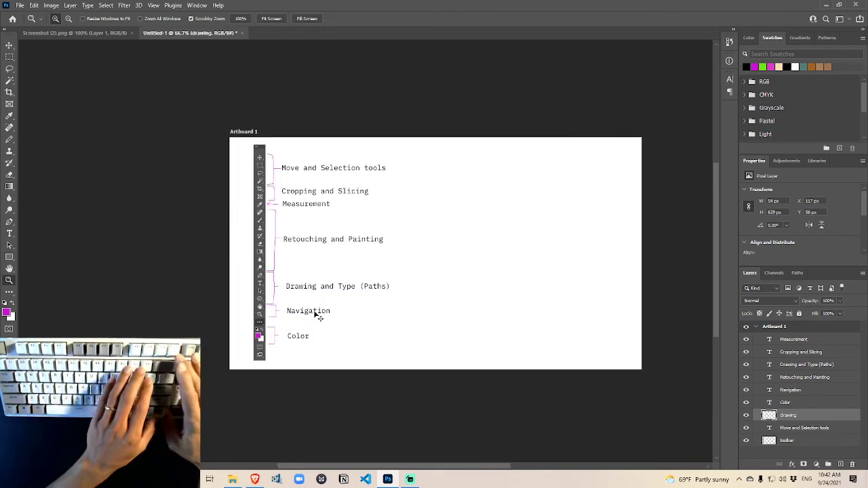
key("ctrl+minus")
key("ctrl+minus")
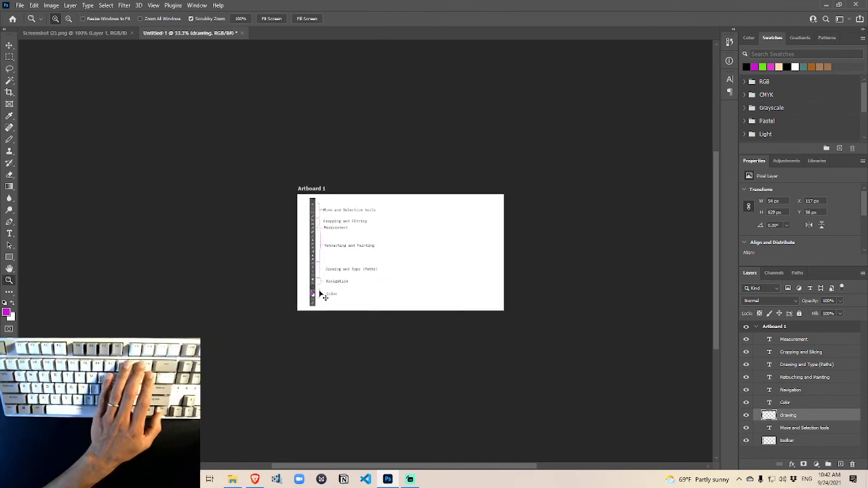
Zoom in to 300% and pan across the brackets and labels from "Retouching and Painting" up to "Move and Selection tools"
key("ctrl+plus")
key("ctrl+plus")
key("ctrl+plus")
key("ctrl+plus")
key("ctrl+plus")
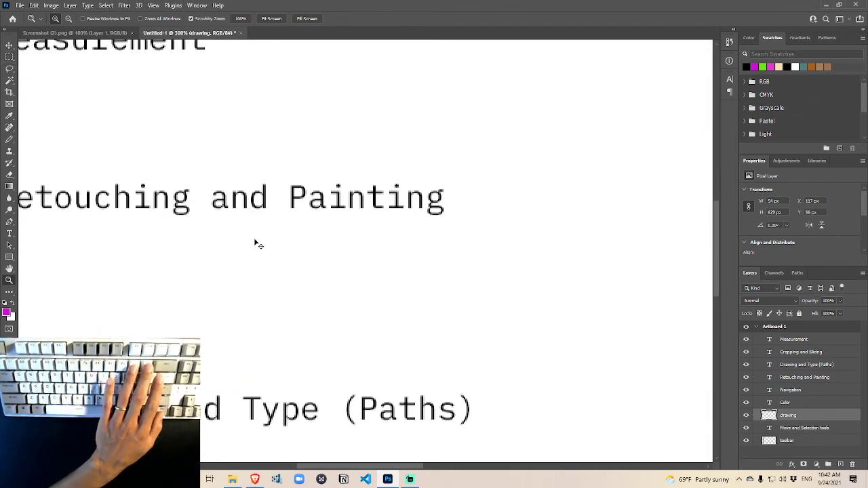
left_click_drag(148, 132, 301, 159)
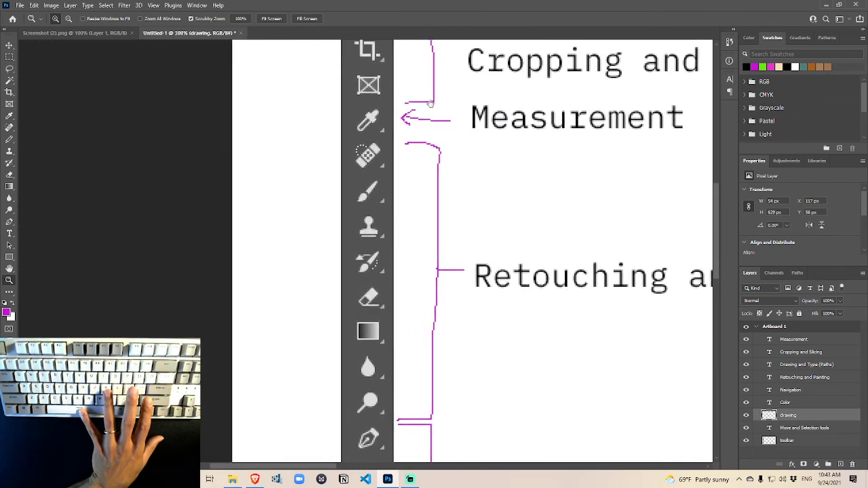
left_click_drag(430, 103, 356, 252)
left_click_drag(356, 190, 338, 319)
left_click_drag(395, 166, 388, 123)
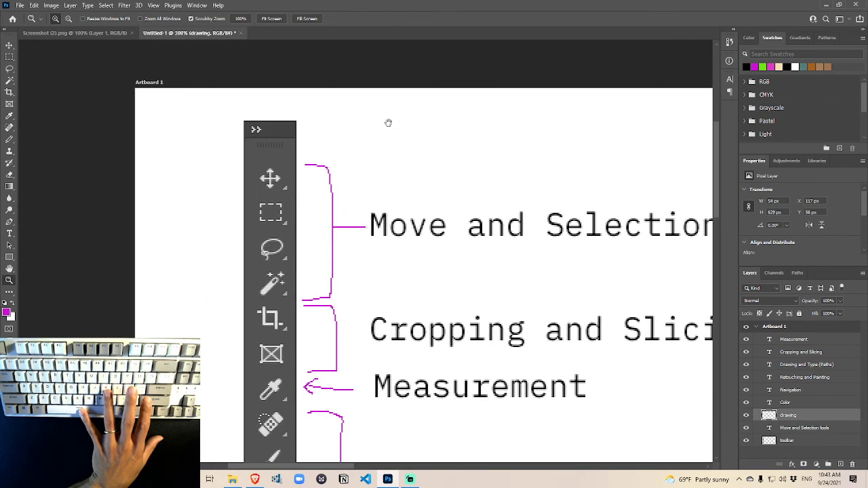
left_click_drag(370, 164, 325, 116)
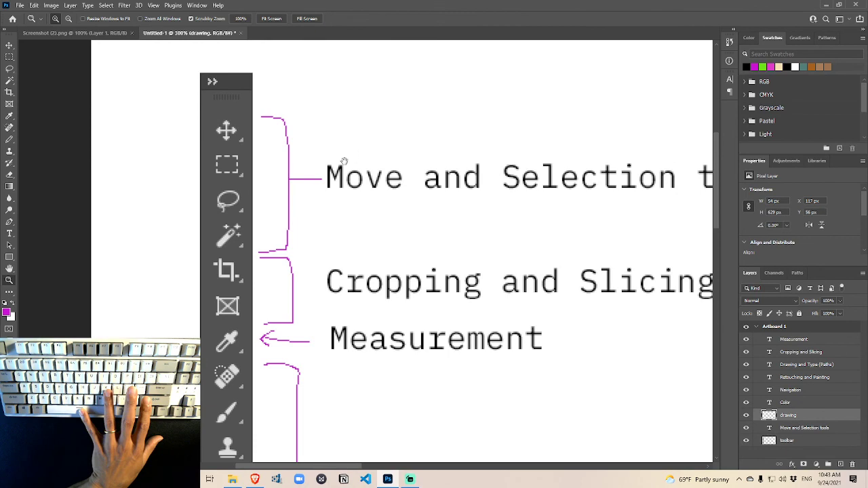
left_click_drag(349, 162, 408, 211)
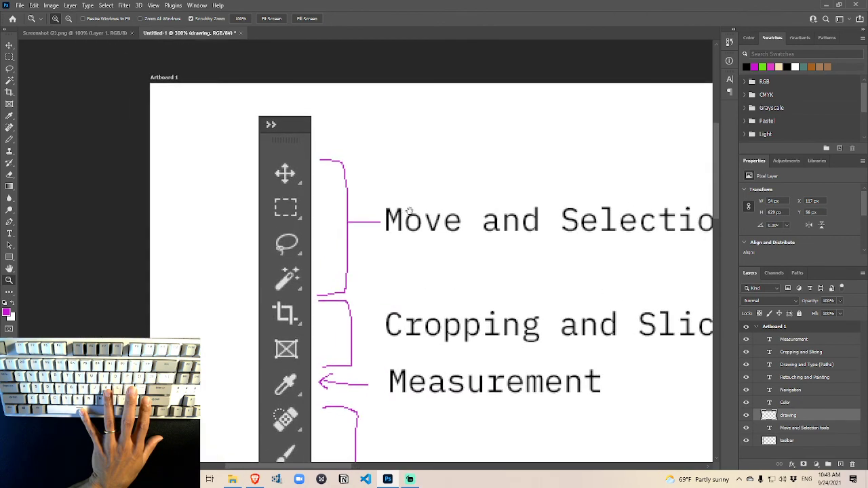
Zoom back out to 100% and pan until the full width of the artboard is in view
key("ctrl+minus")
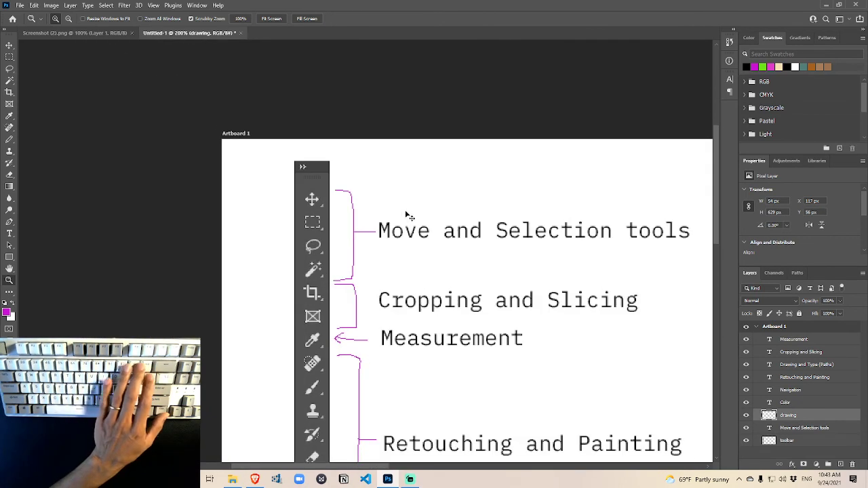
left_click_drag(428, 289, 201, 167)
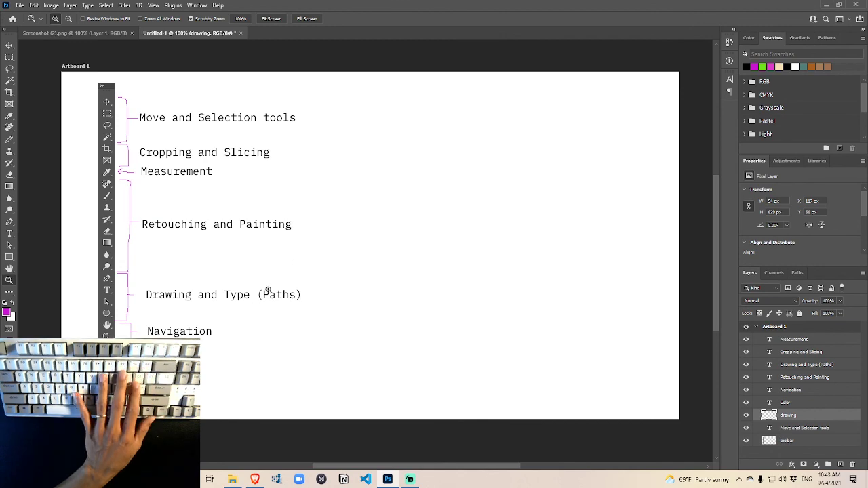
Pan the artboard down and slightly right, zoom out to 66.7% to show all the labels, and return to 100%
left_click_drag(143, 171, 101, 145)
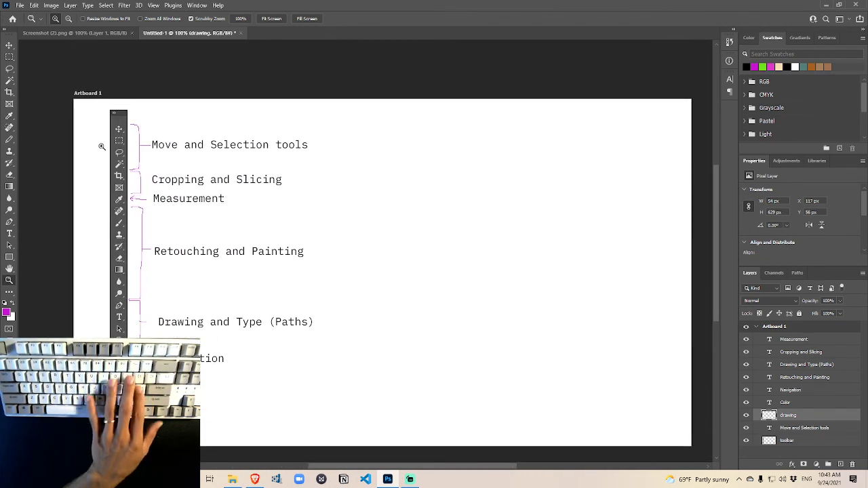
key("ctrl+minus")
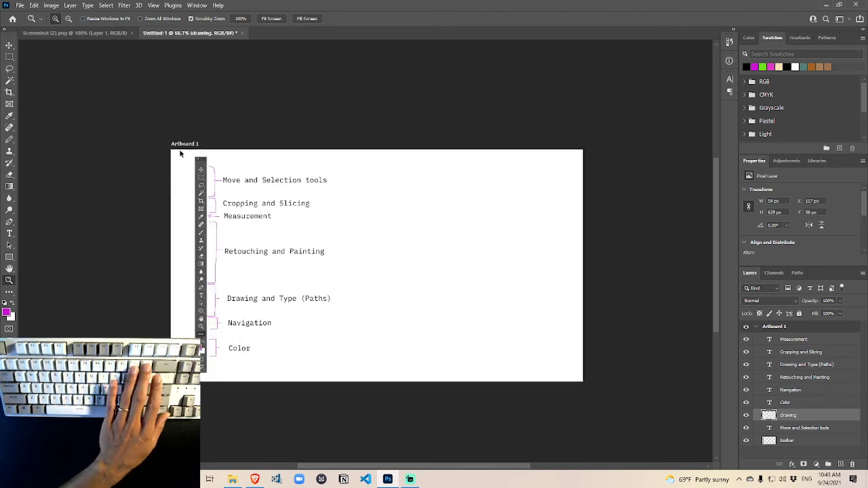
key("ctrl+plus")
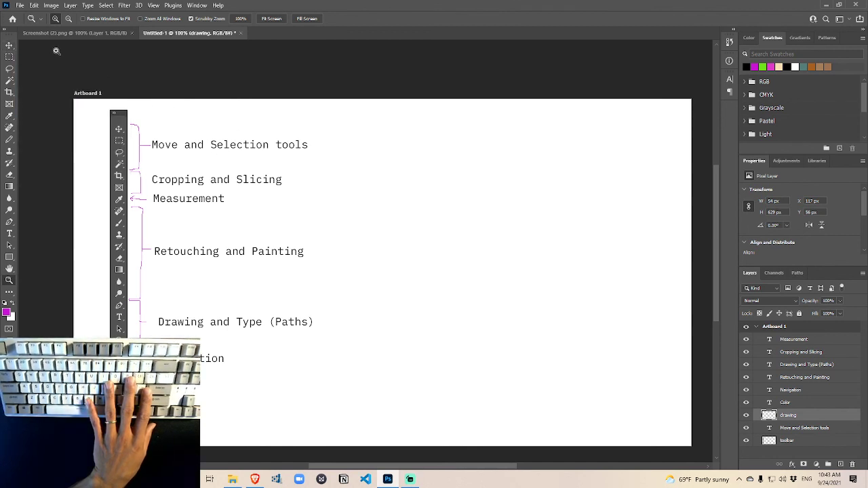
Shift the "Move and Selection tools" label about 2 px left and 3 px down with the Move tool, and select the artboard
left_click(9, 45)
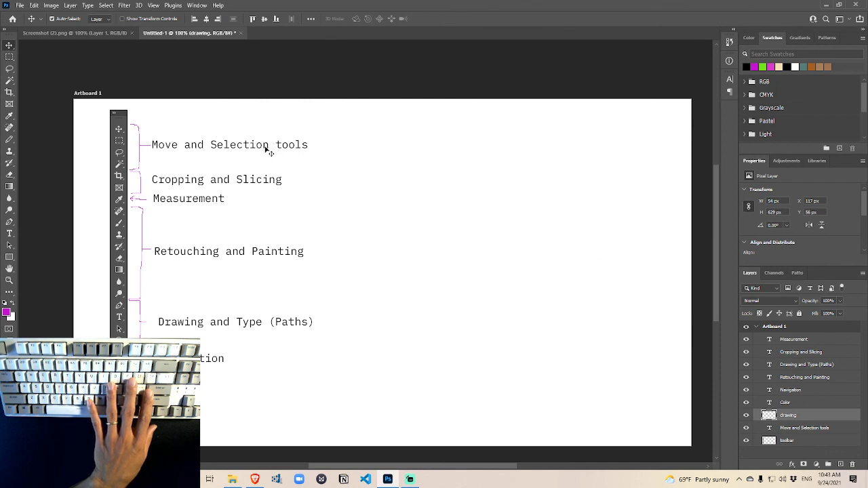
left_click(266, 149)
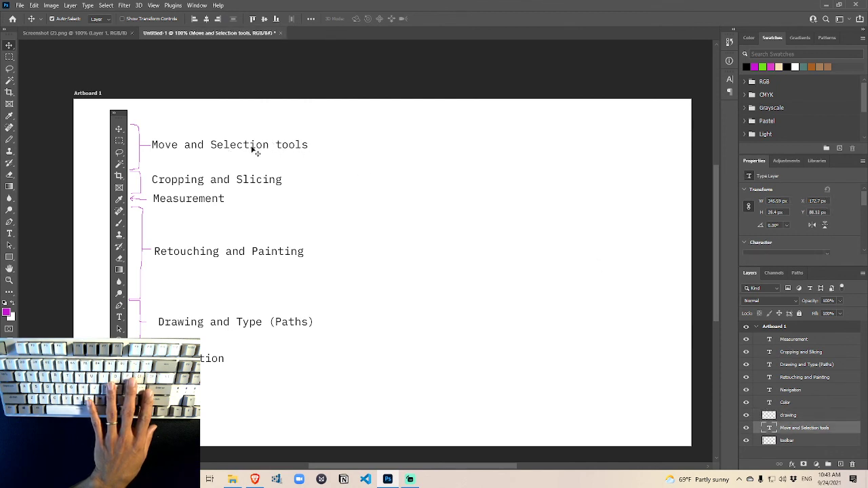
left_click(202, 153)
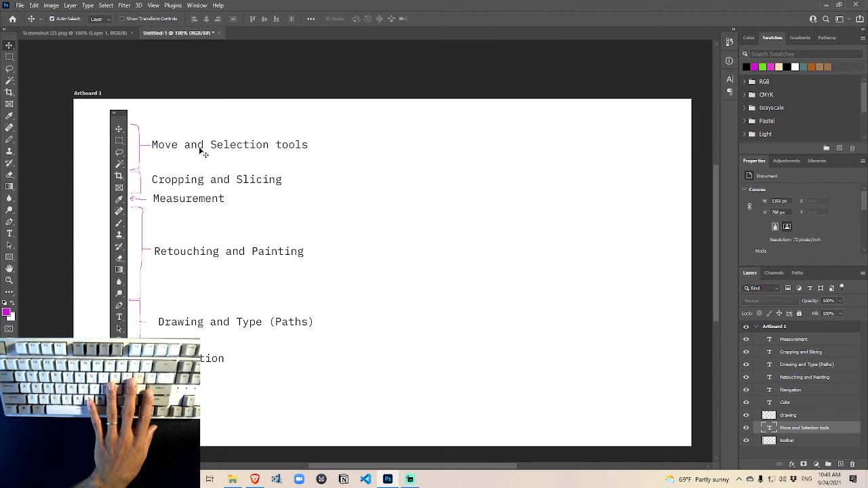
left_click_drag(202, 153, 200, 154)
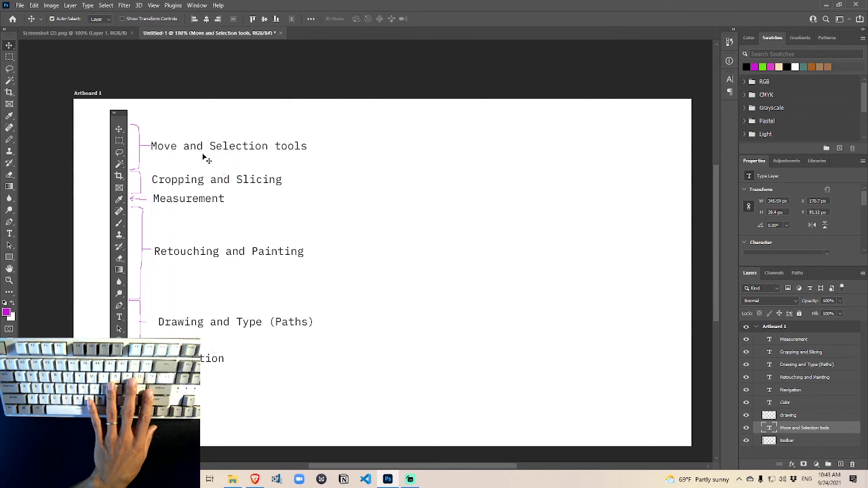
left_click(418, 336)
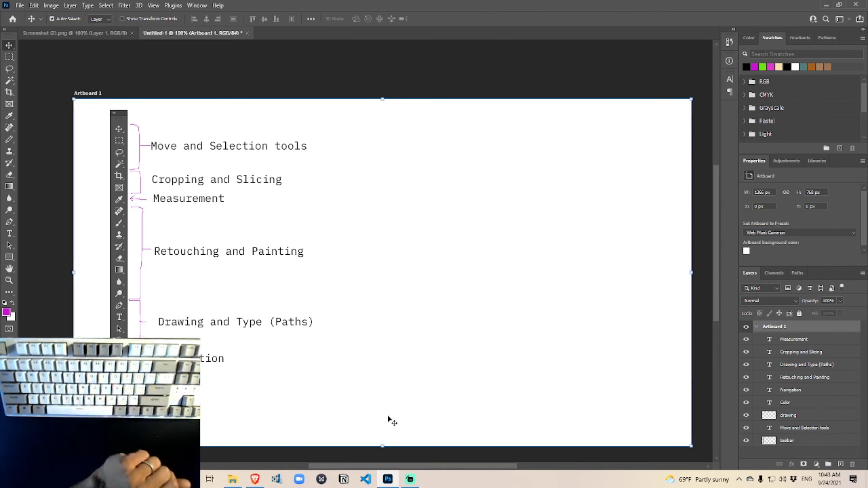
mouse_move(411, 484)
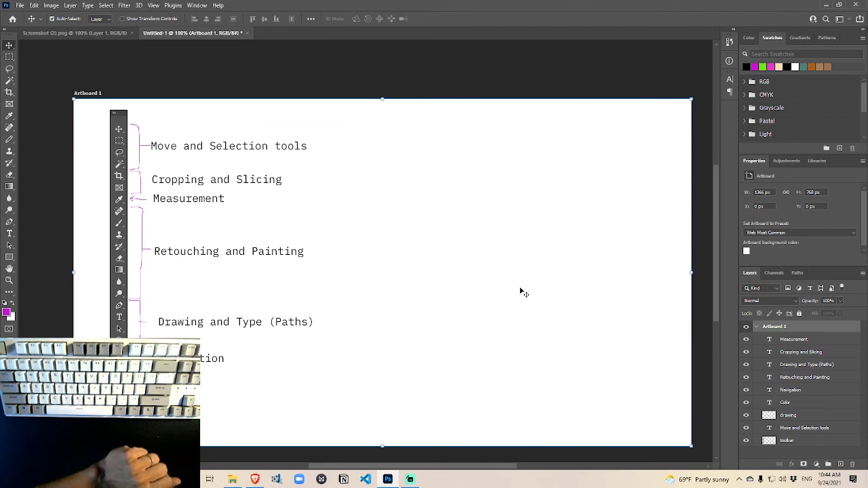
left_click(410, 479)
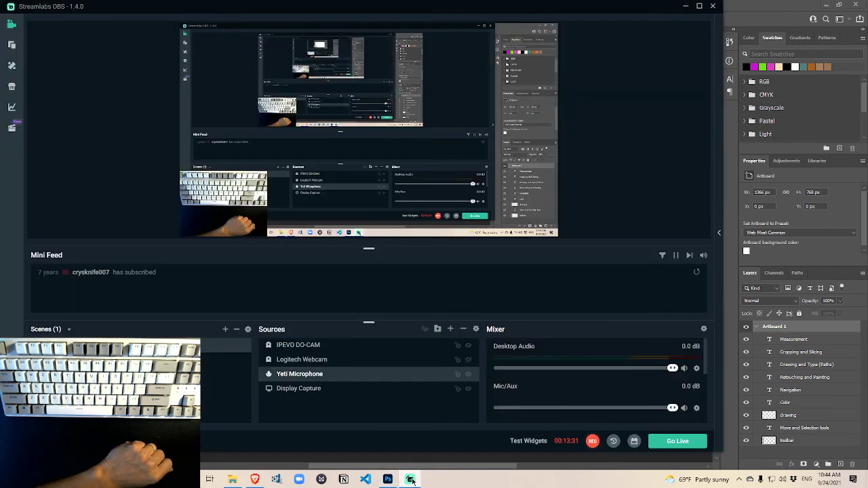